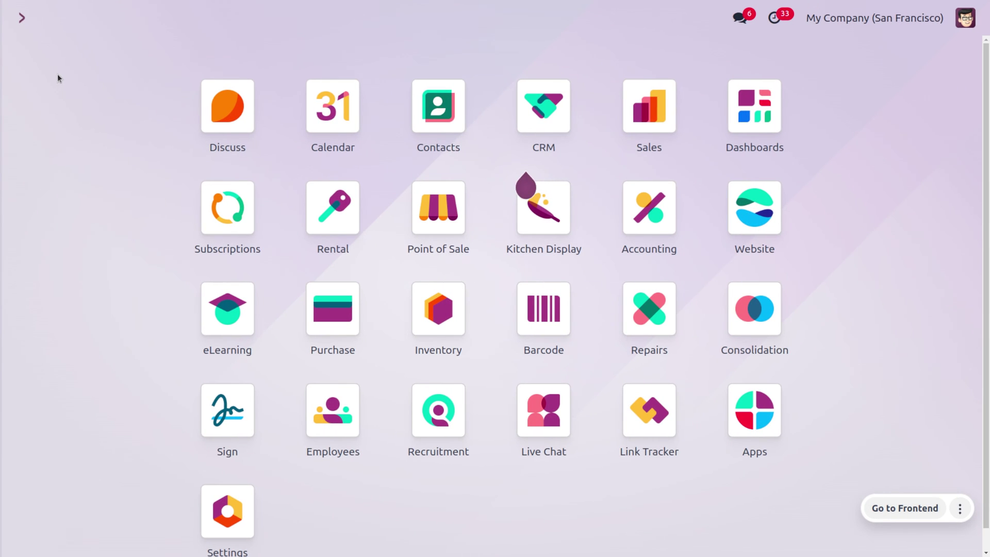
# Open the Inventory settings and review the Storage Locations, Multi-Step Routes and Storage Categories options in the Warehouse section.
pyautogui.write('in')
pyautogui.press('Return')
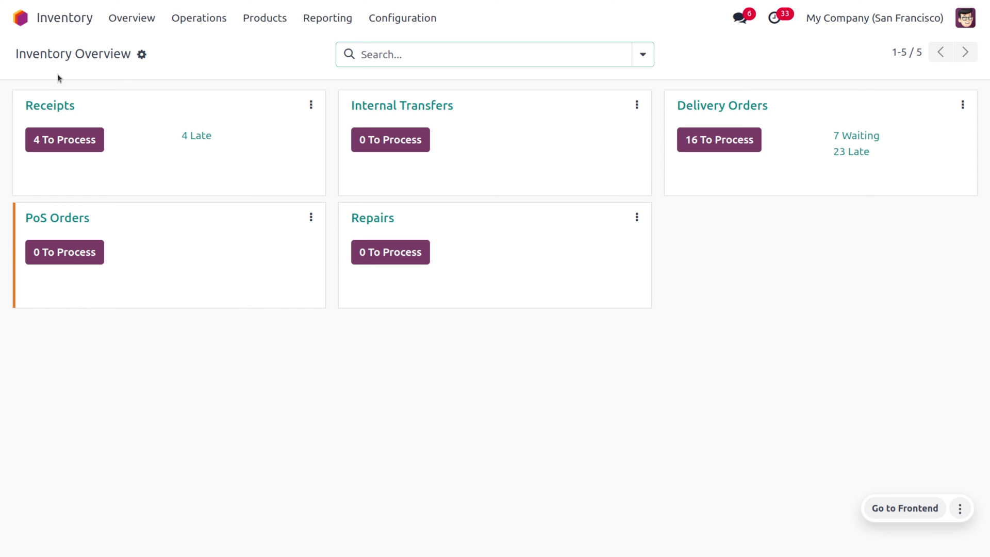
pyautogui.click(388, 26)
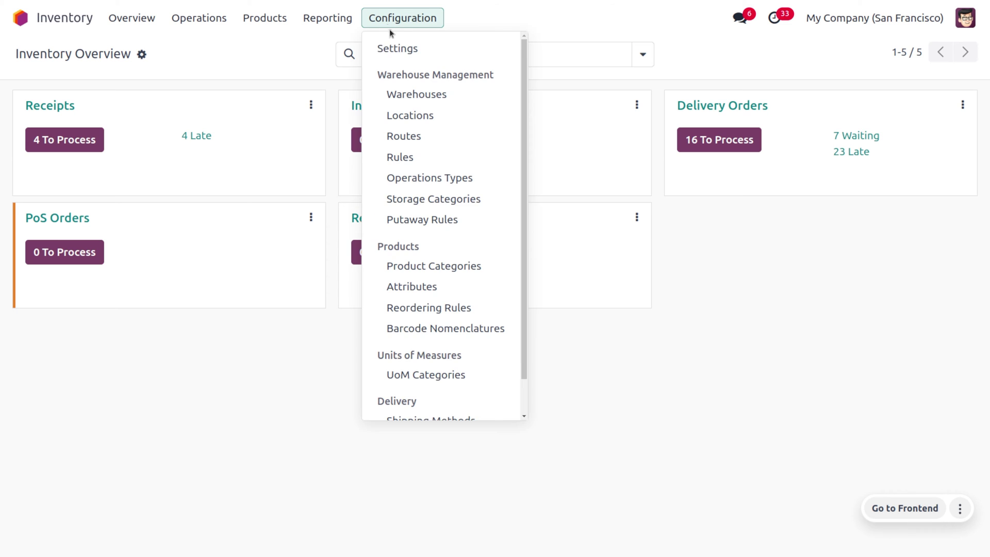
pyautogui.click(402, 47)
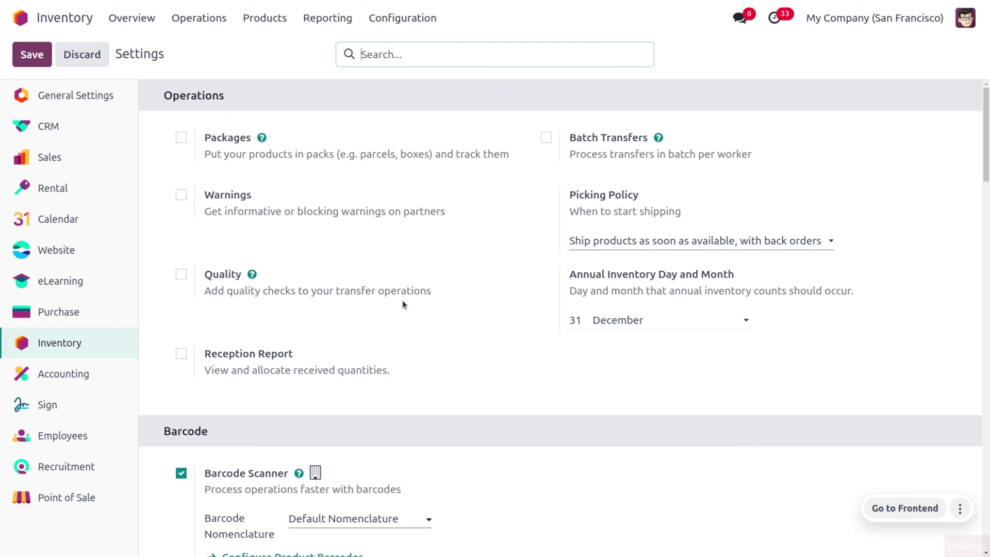
pyautogui.scroll(-5, 365, 478)
pyautogui.scroll(-15, 364, 478)
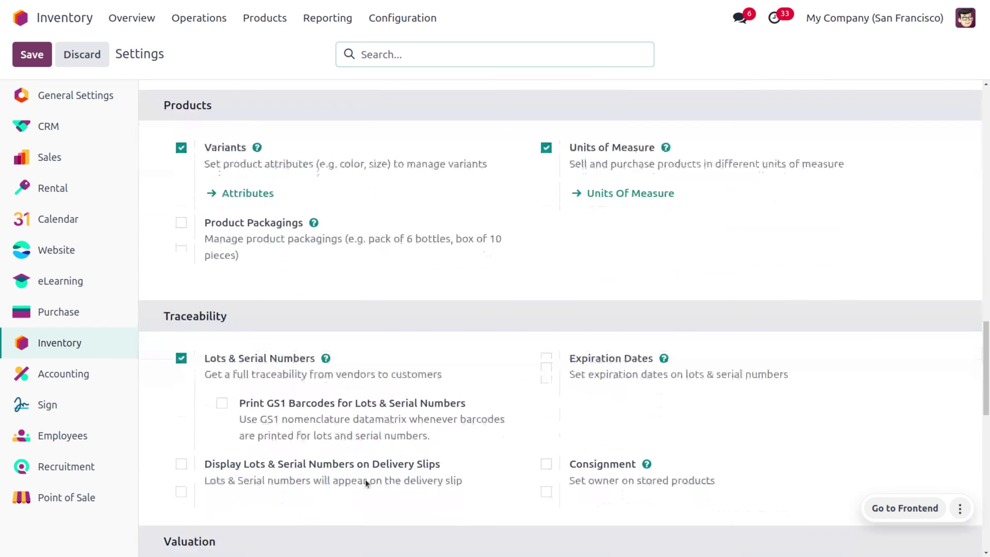
pyautogui.scroll(-1, 365, 478)
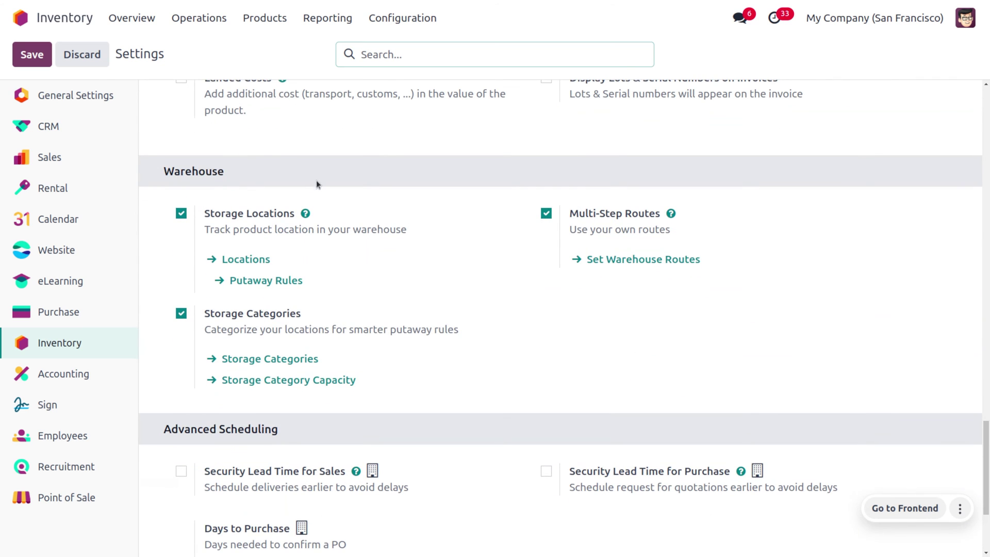
pyautogui.moveTo(472, 259)
# Review the Tool Box storage category, including its Allow New Product choices, and the Clothing store category.
pyautogui.click(402, 18)
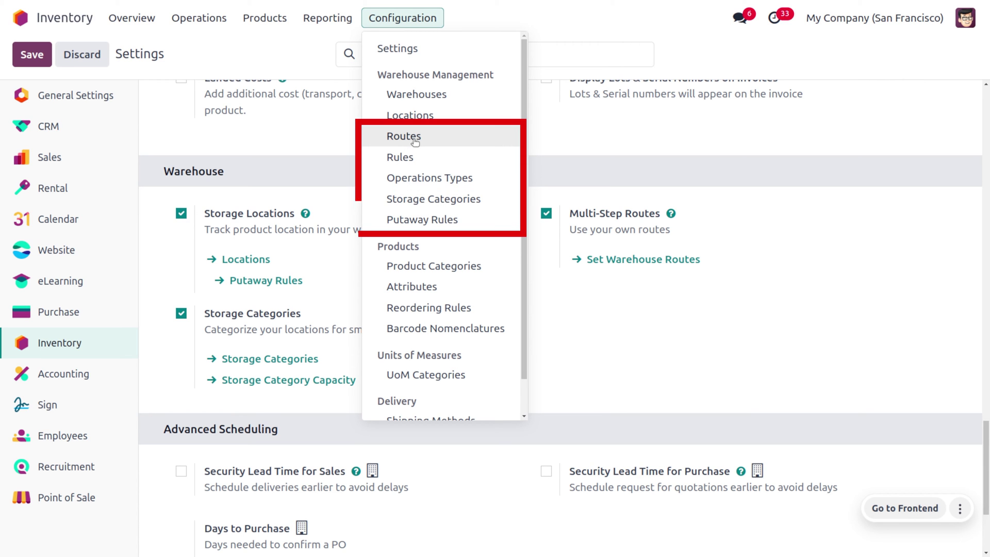
pyautogui.click(427, 204)
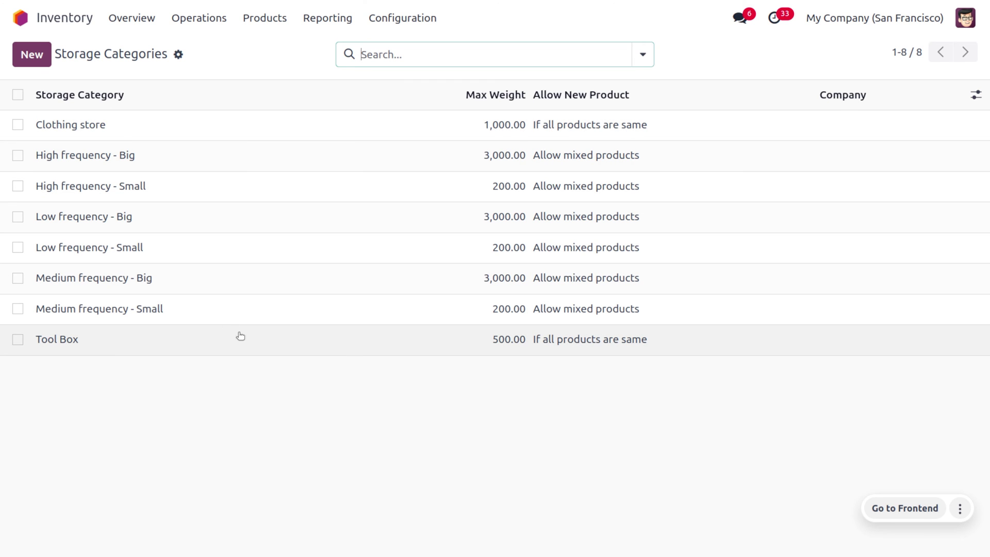
pyautogui.click(242, 339)
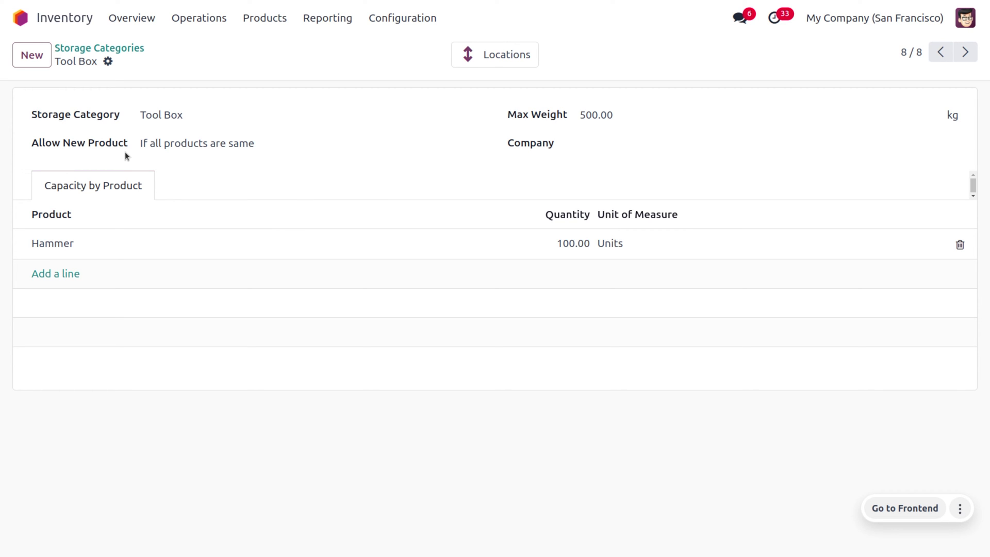
pyautogui.click(272, 149)
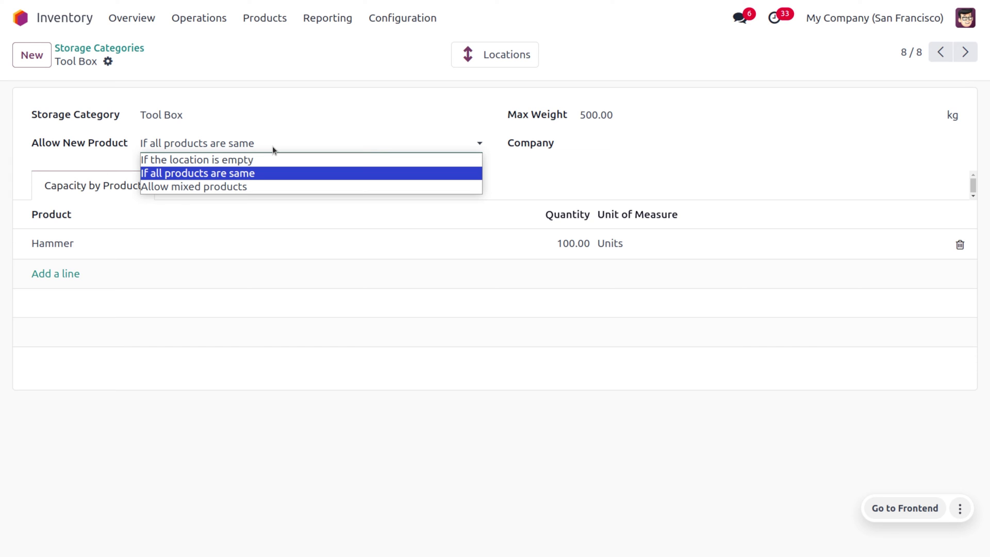
pyautogui.click(295, 108)
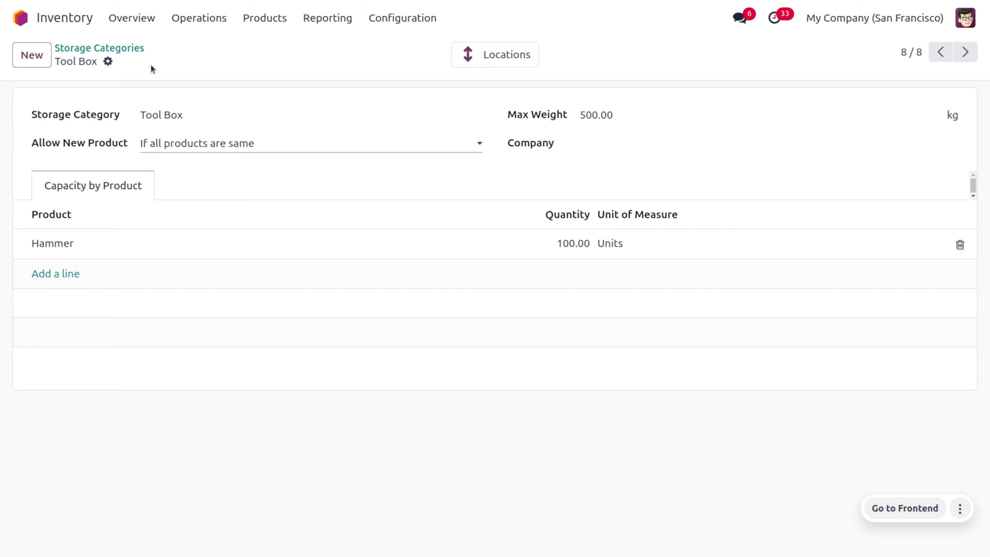
pyautogui.click(133, 51)
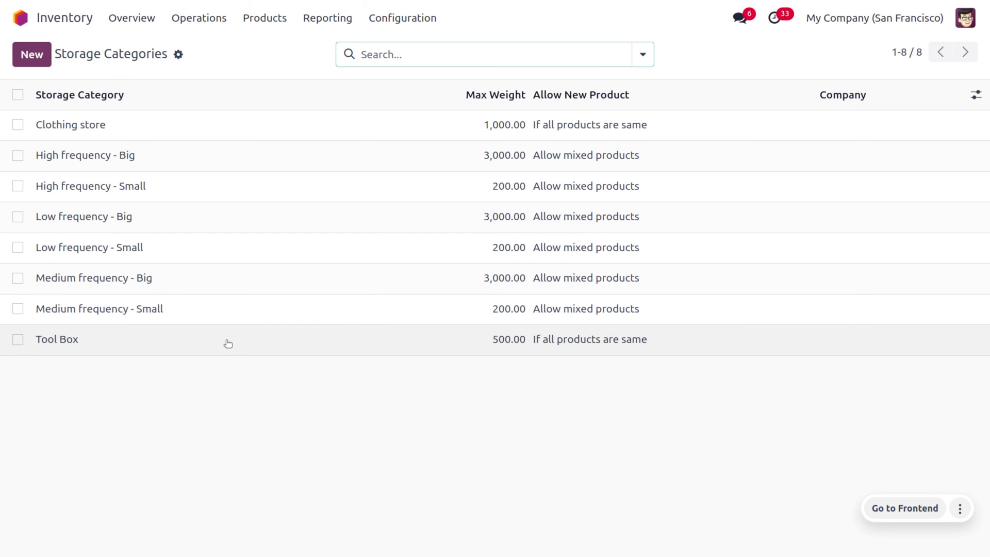
pyautogui.click(181, 124)
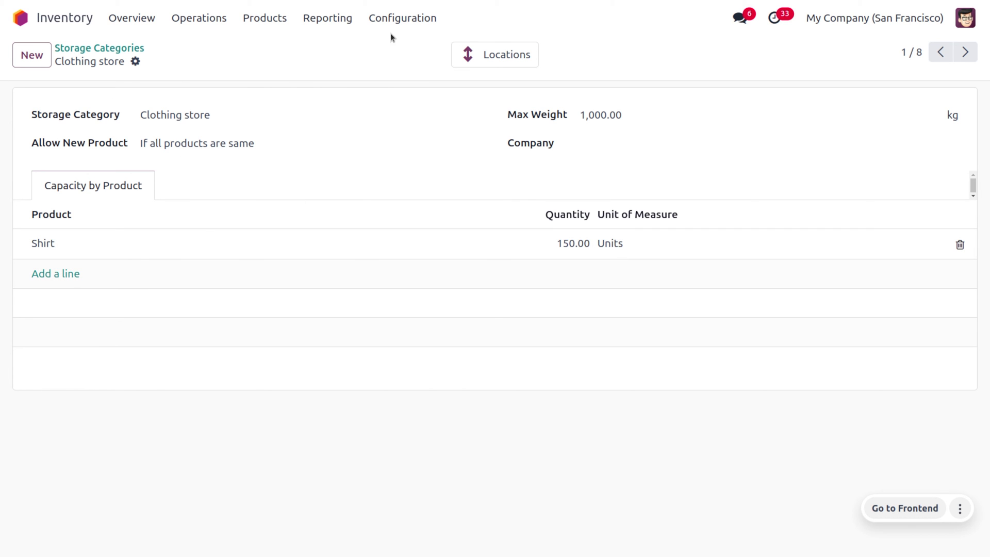
# Check the storage category assigned to the WH/Stock/Tool and WH/Stock/Cloth's shelf locations.
pyautogui.click(402, 16)
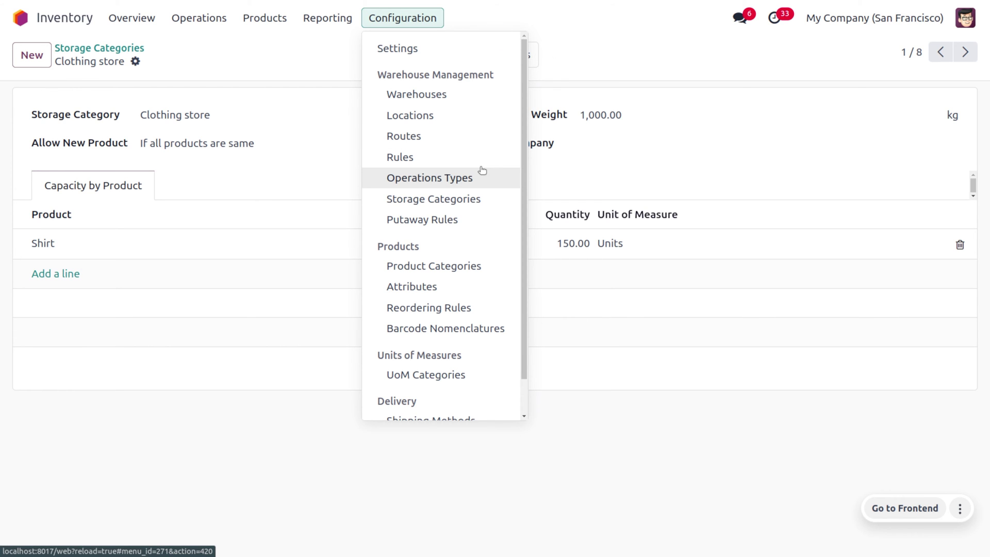
pyautogui.click(458, 116)
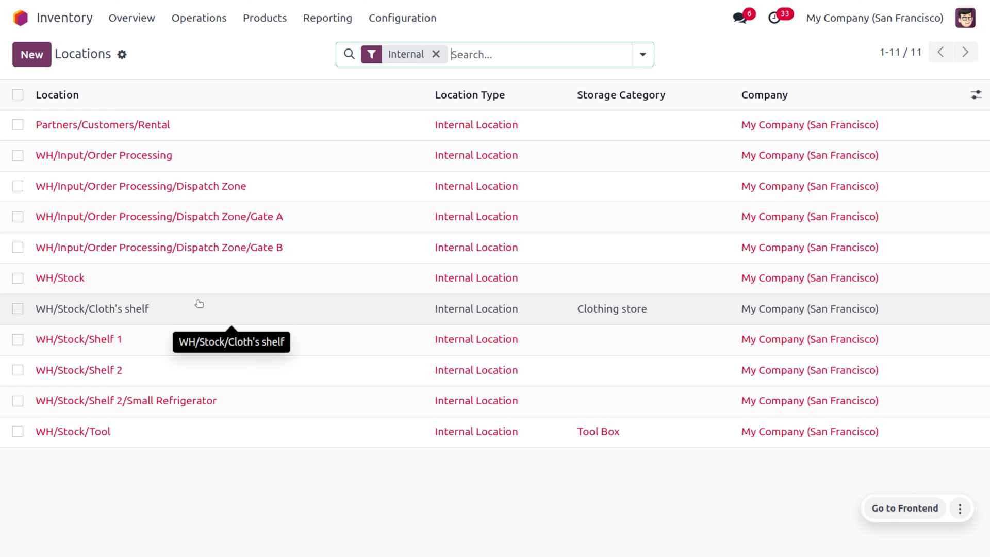
pyautogui.click(194, 434)
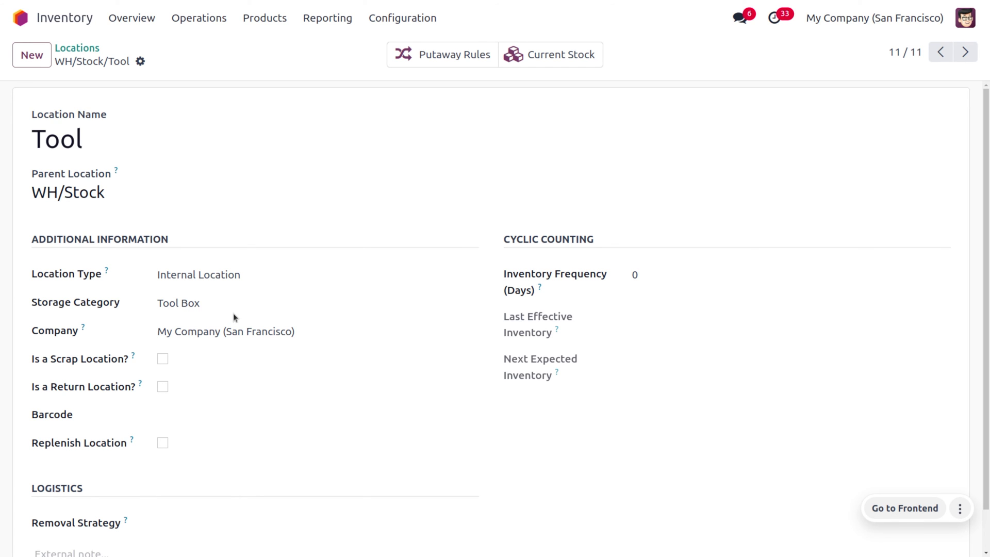
pyautogui.click(89, 51)
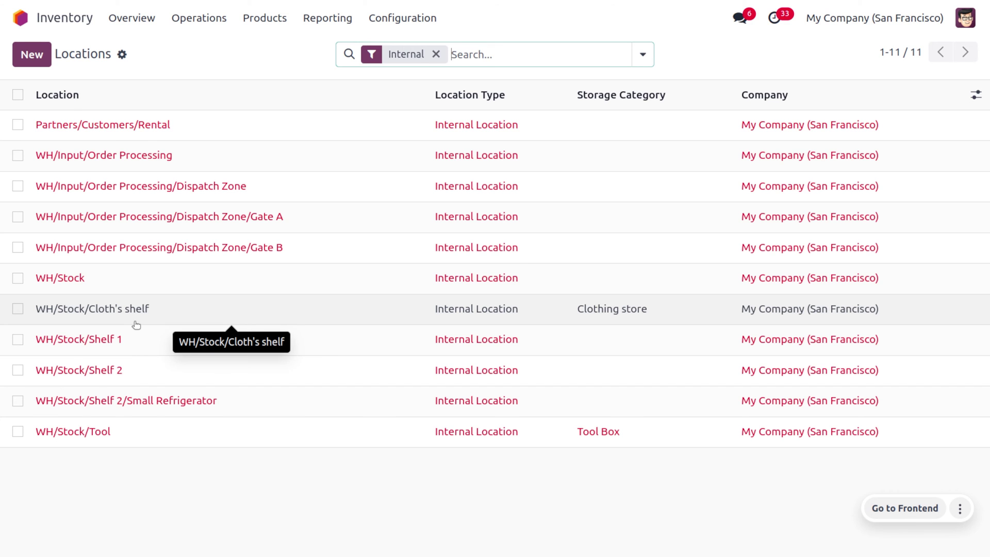
pyautogui.click(136, 324)
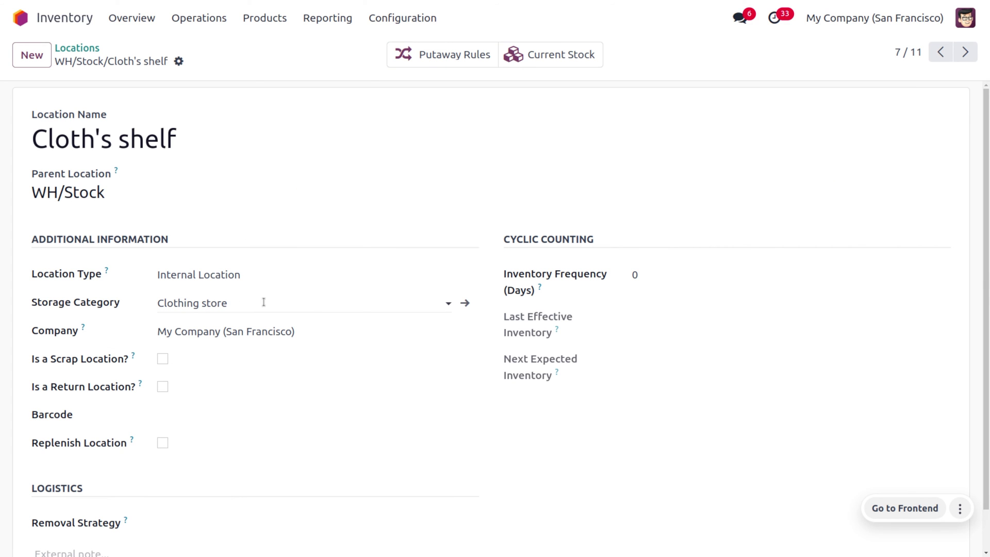
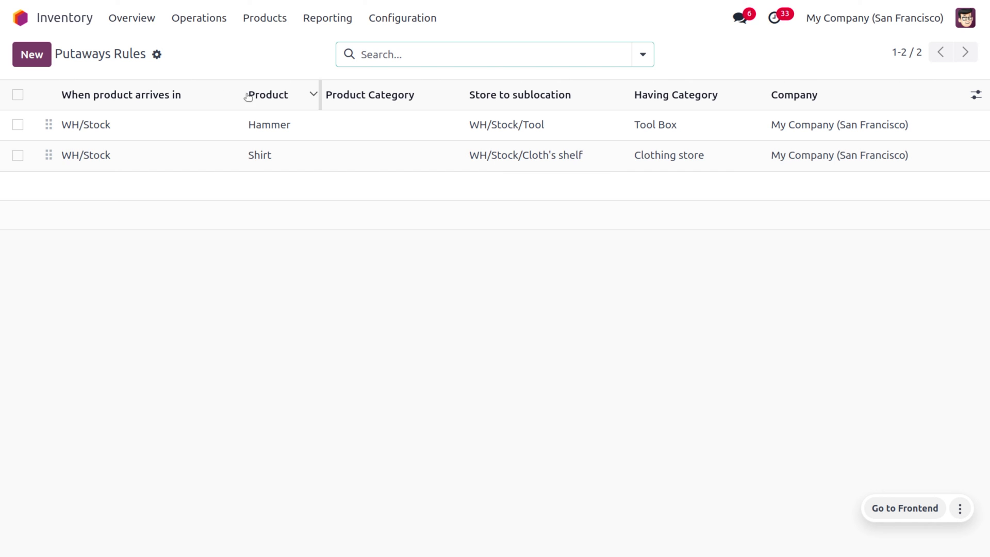
# Switch to the Purchase app, create a new request for quotation and choose an individual contact as its vendor.
pyautogui.click(17, 18)
pyautogui.write('pu')
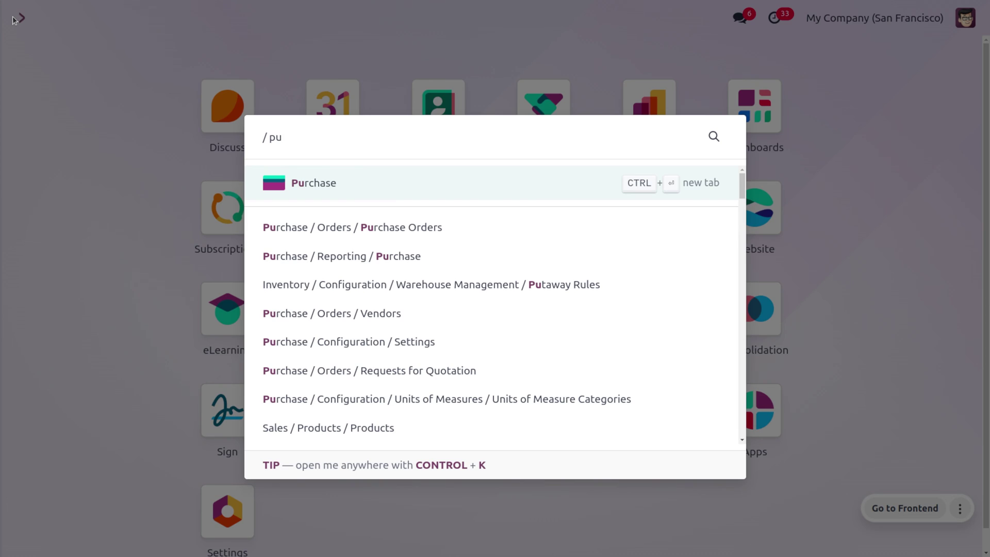
pyautogui.press('Return')
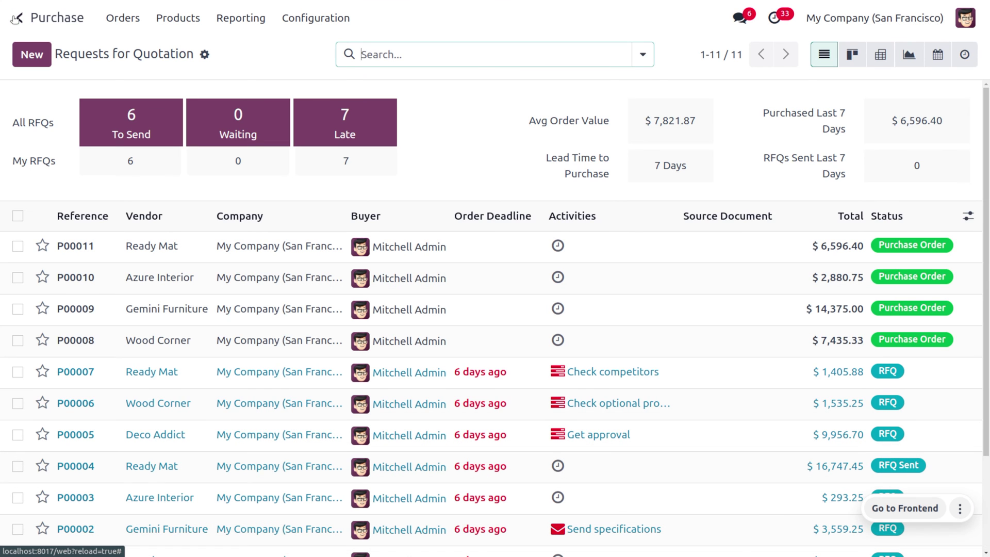
pyautogui.click(48, 57)
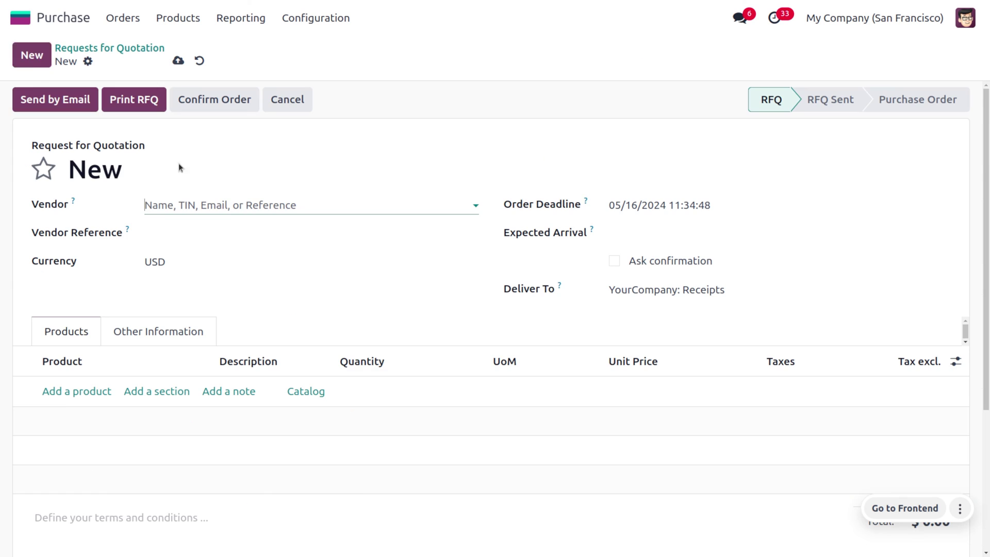
pyautogui.click(229, 204)
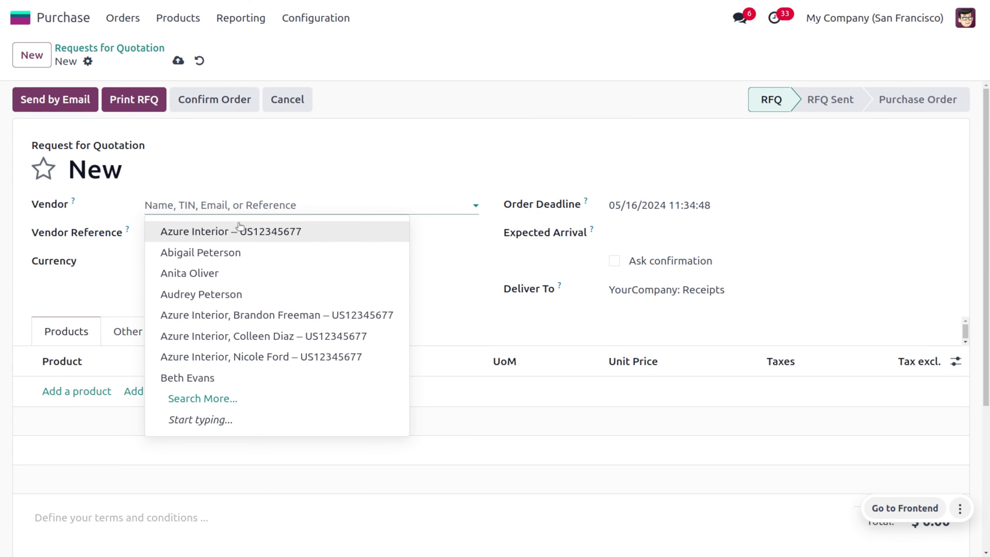
pyautogui.click(243, 253)
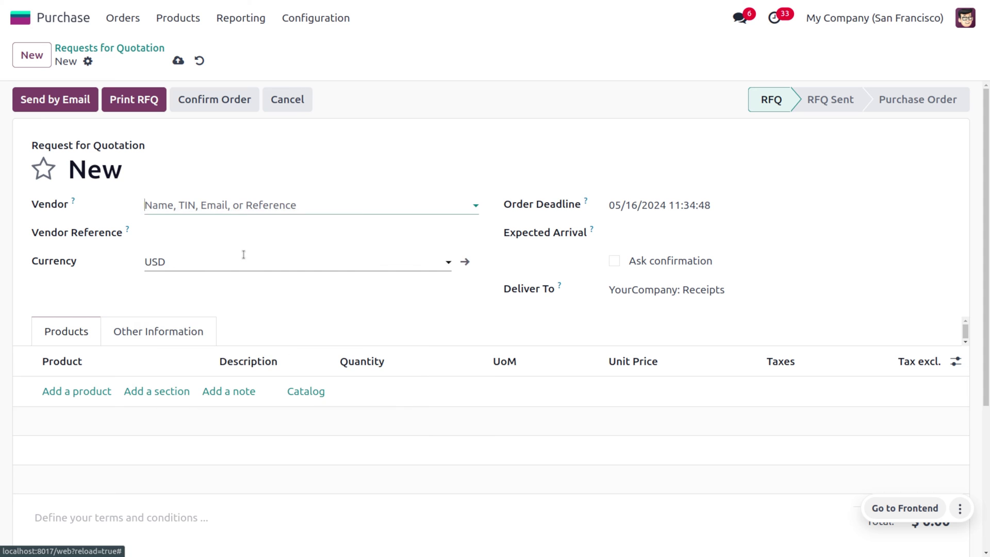
# Add Hammer and Shirt as product lines to the new request for quotation.
pyautogui.click(70, 389)
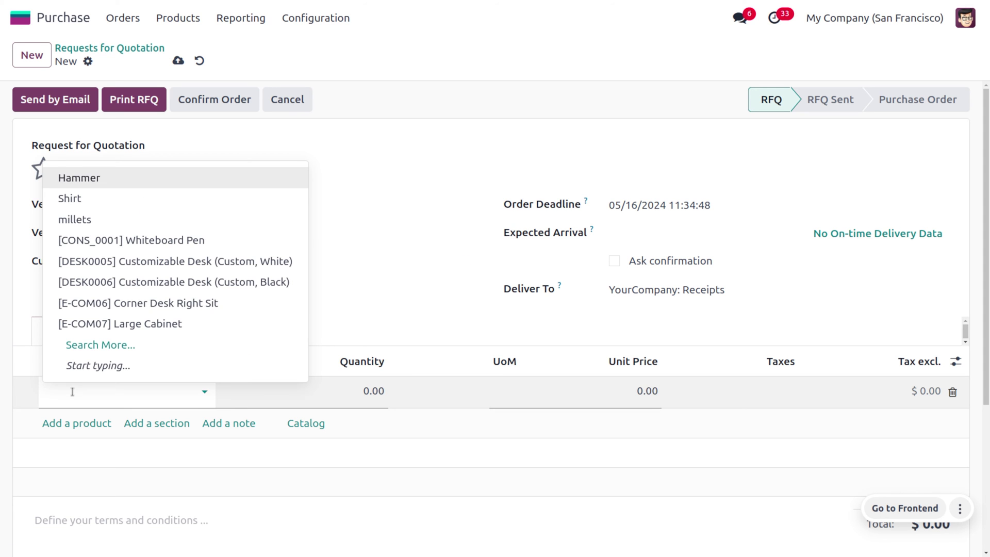
pyautogui.click(155, 177)
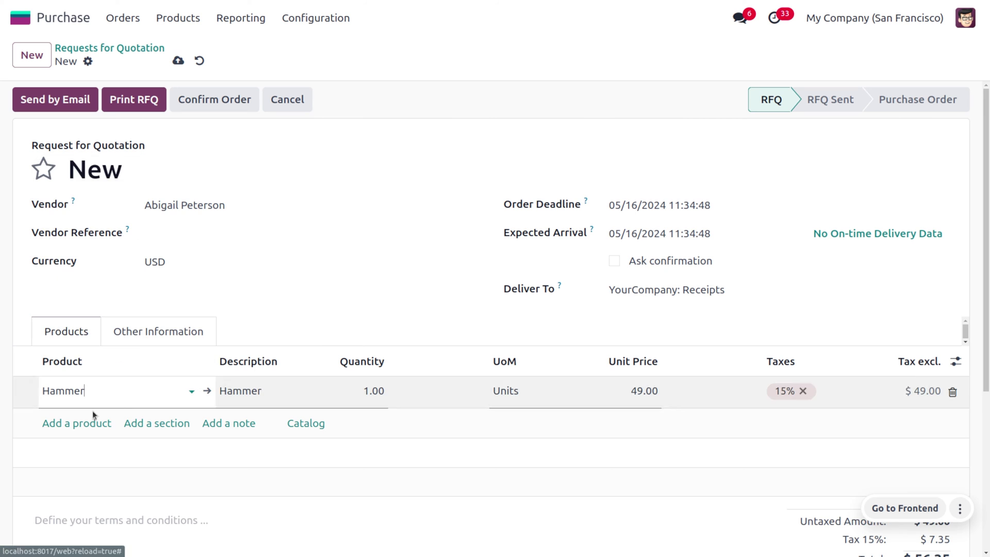
pyautogui.click(89, 421)
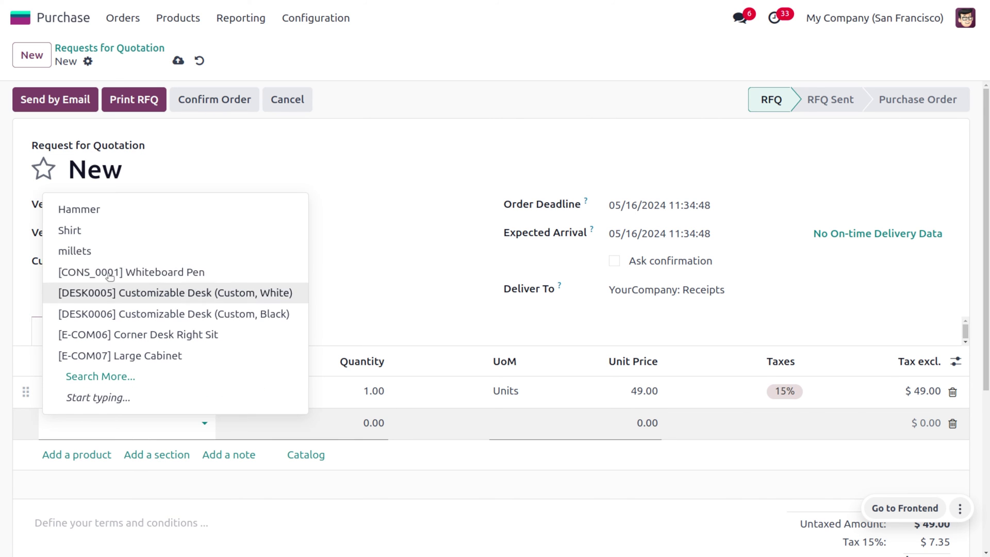
pyautogui.click(106, 232)
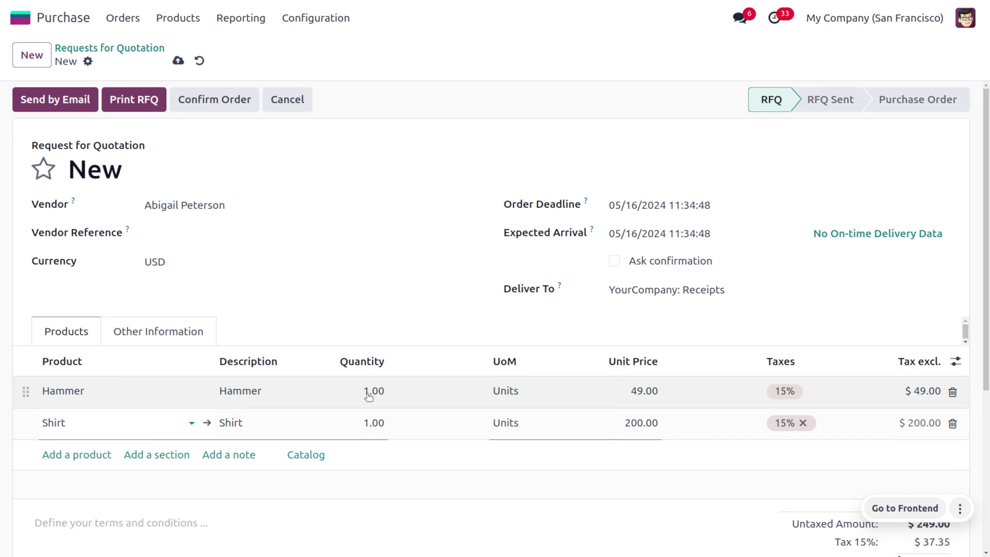
# Set the ordered quantities to 50 for Hammer and 75 for Shirt.
pyautogui.click(368, 393)
pyautogui.write('50')
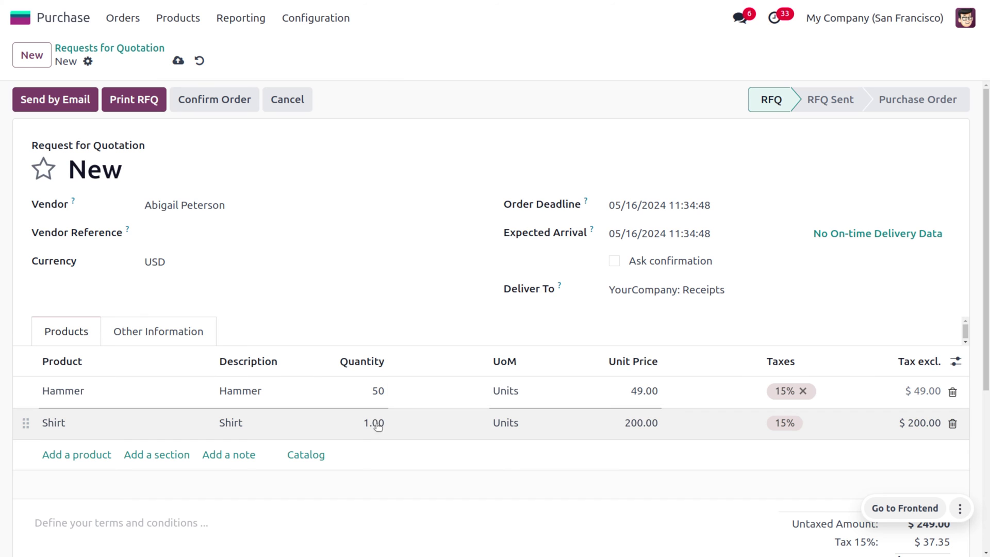
pyautogui.click(367, 418)
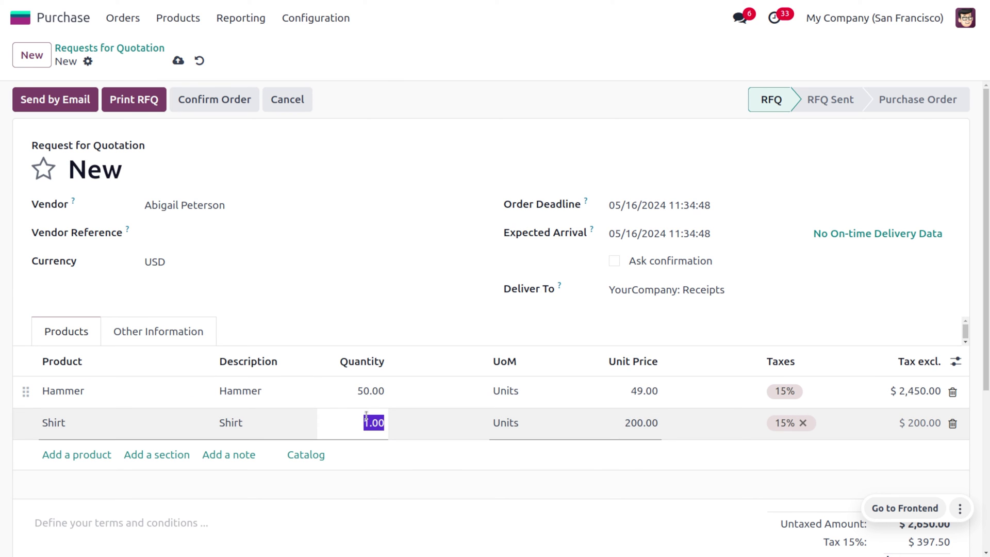
pyautogui.write('75')
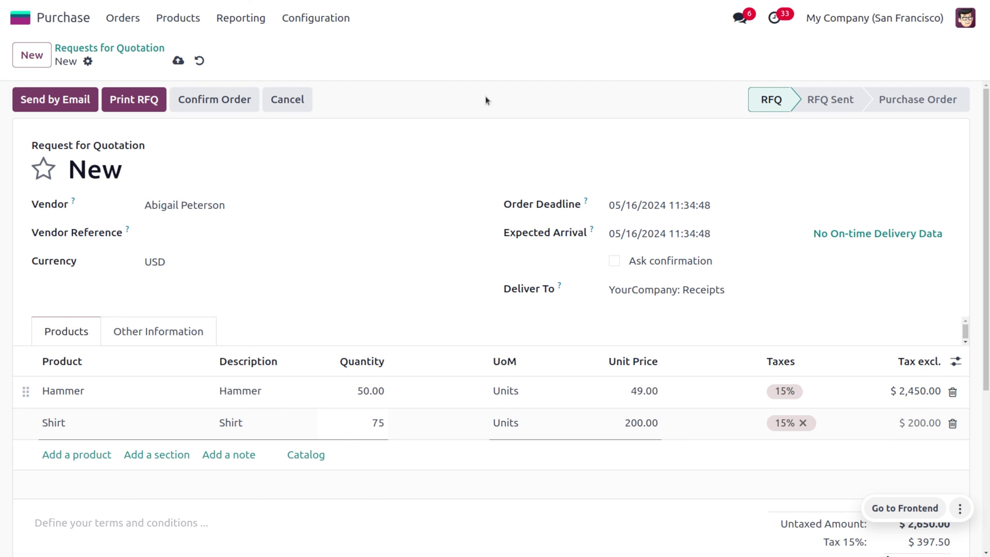
pyautogui.click(500, 140)
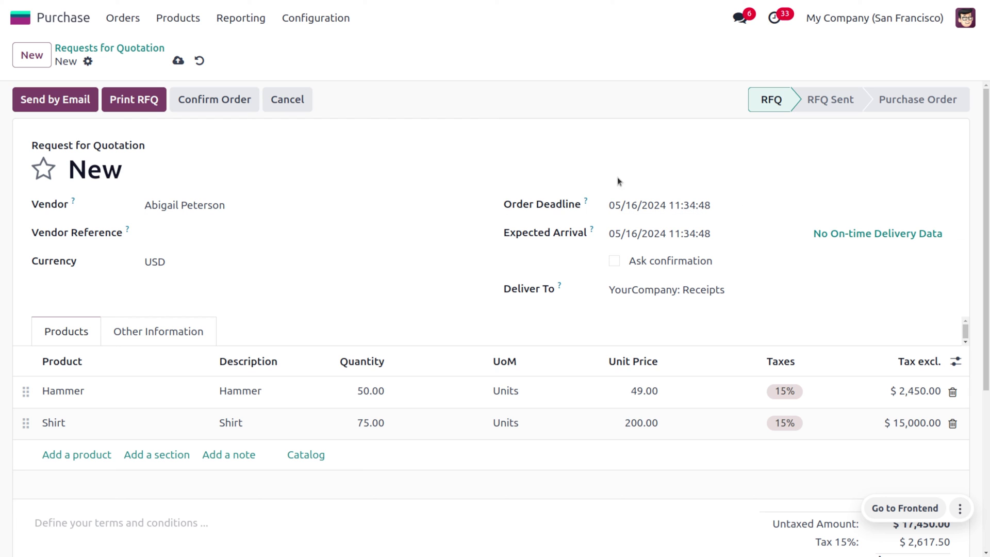
# Save the request for quotation and confirm it as a purchase order.
pyautogui.click(178, 61)
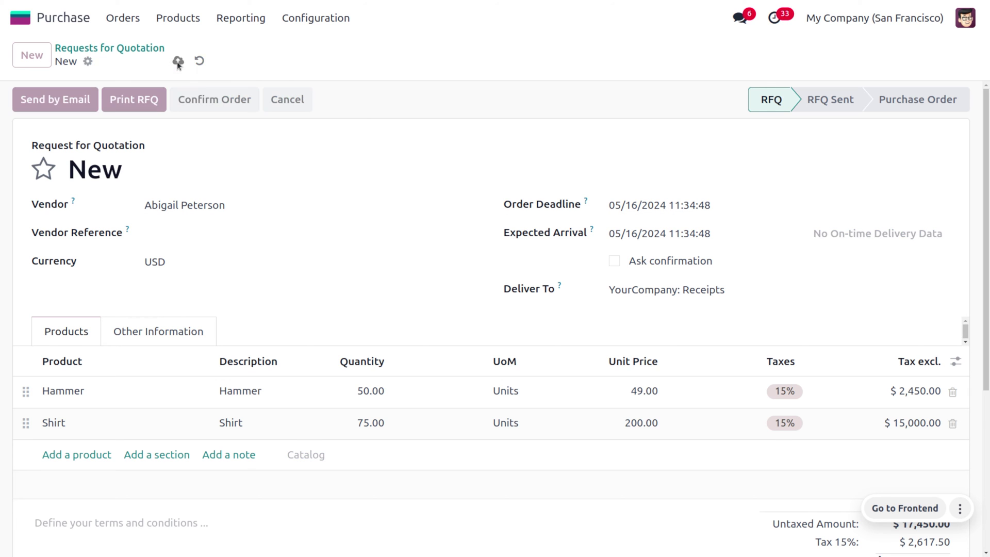
pyautogui.click(214, 100)
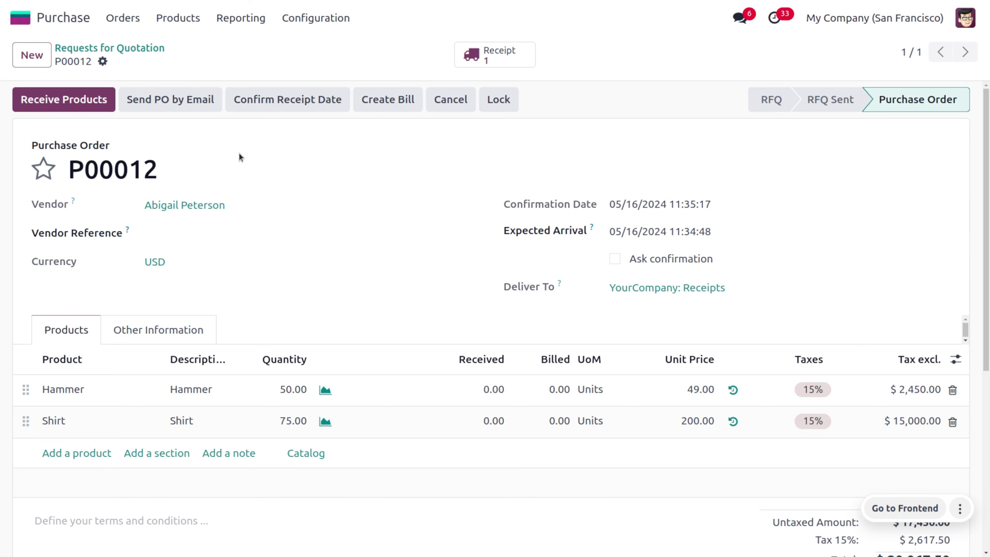
# Open the purchase order's receipt and check the storage location in the Hammer line's stock move details.
pyautogui.click(506, 59)
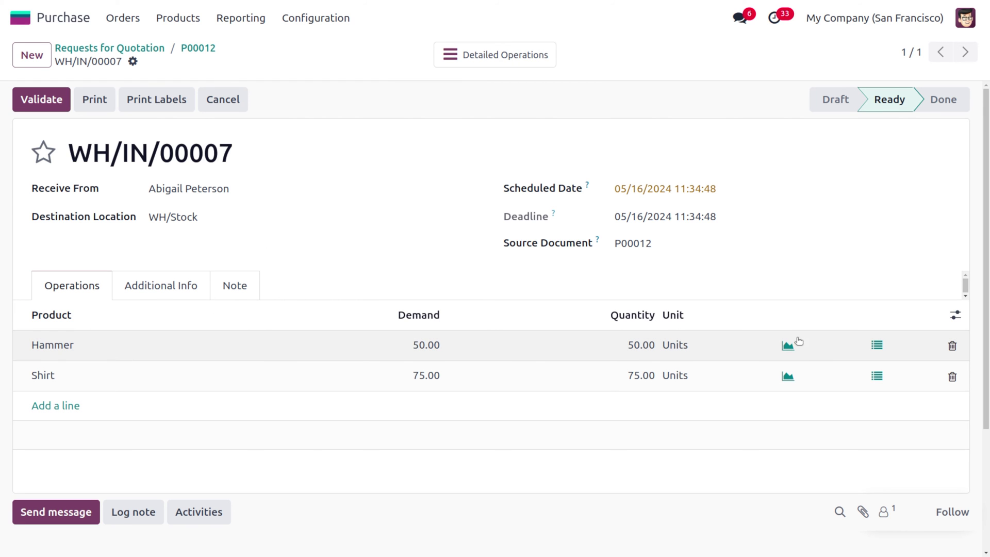
pyautogui.click(876, 346)
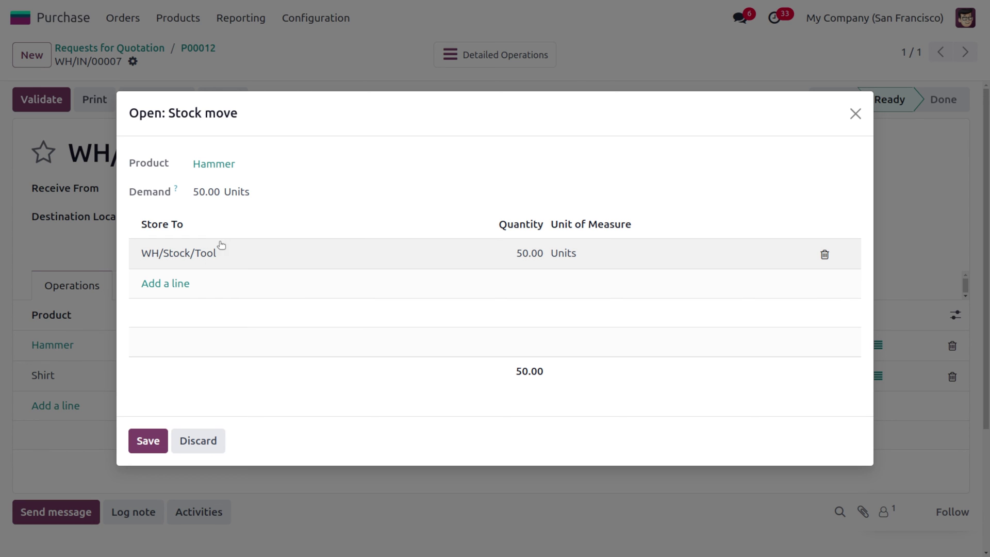
pyautogui.doubleClick(669, 166)
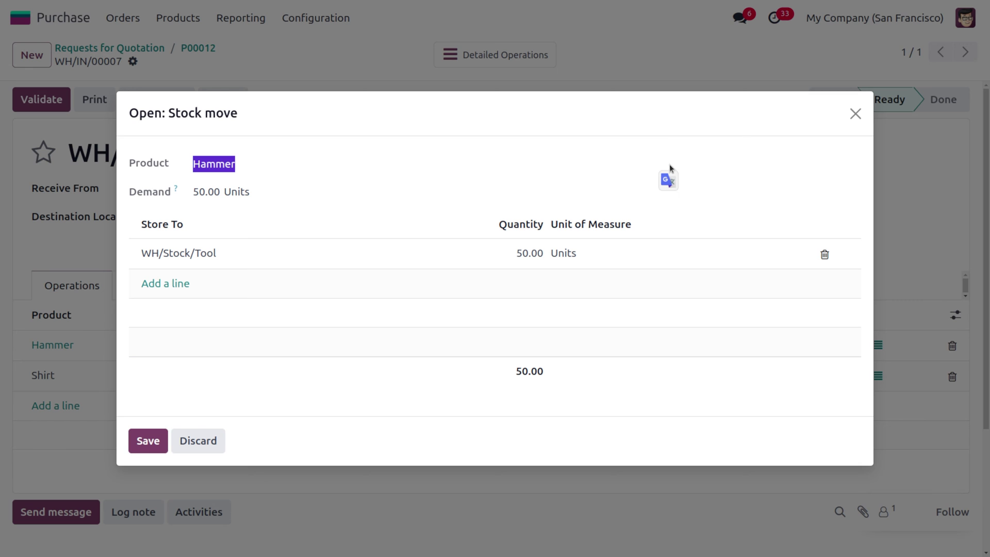
pyautogui.moveTo(568, 107); pyautogui.dragTo(771, 113)
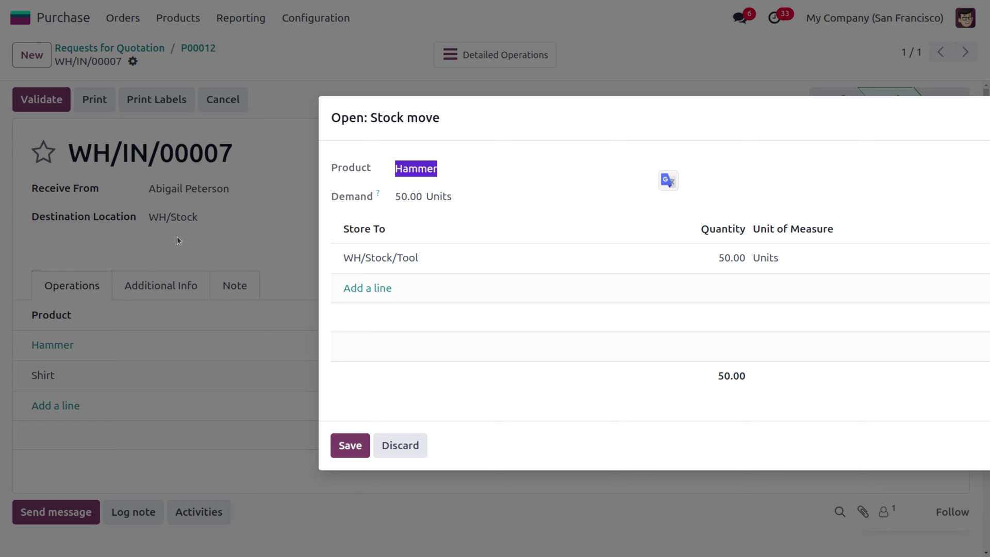
pyautogui.moveTo(570, 129); pyautogui.dragTo(295, 112)
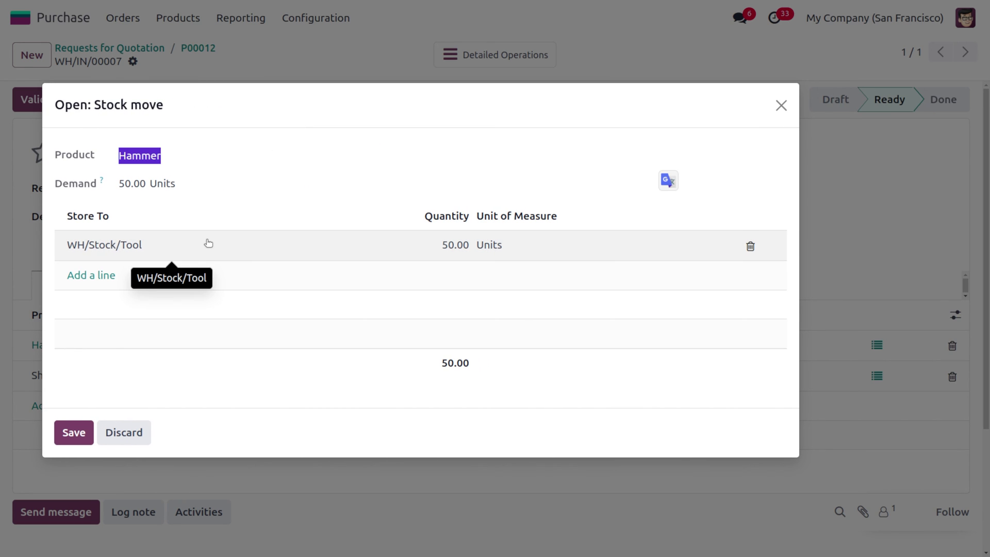
pyautogui.click(781, 106)
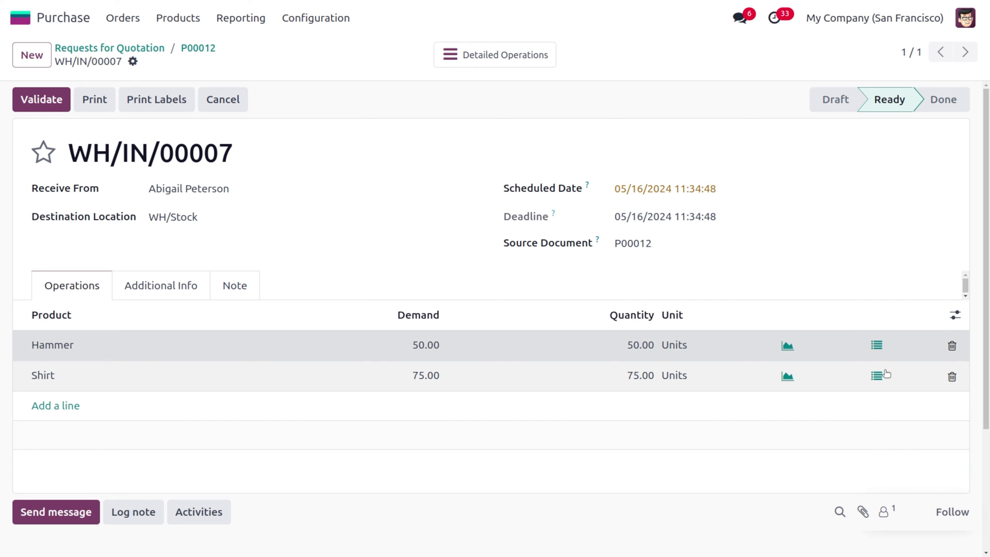
# Check the storage location in the Shirt line's stock move details and validate the receipt.
pyautogui.click(877, 376)
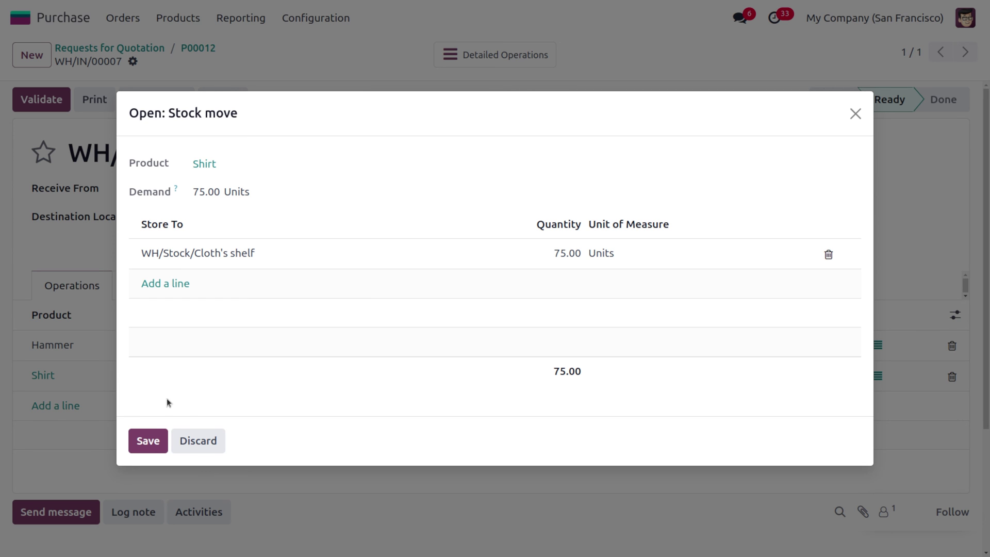
pyautogui.click(855, 114)
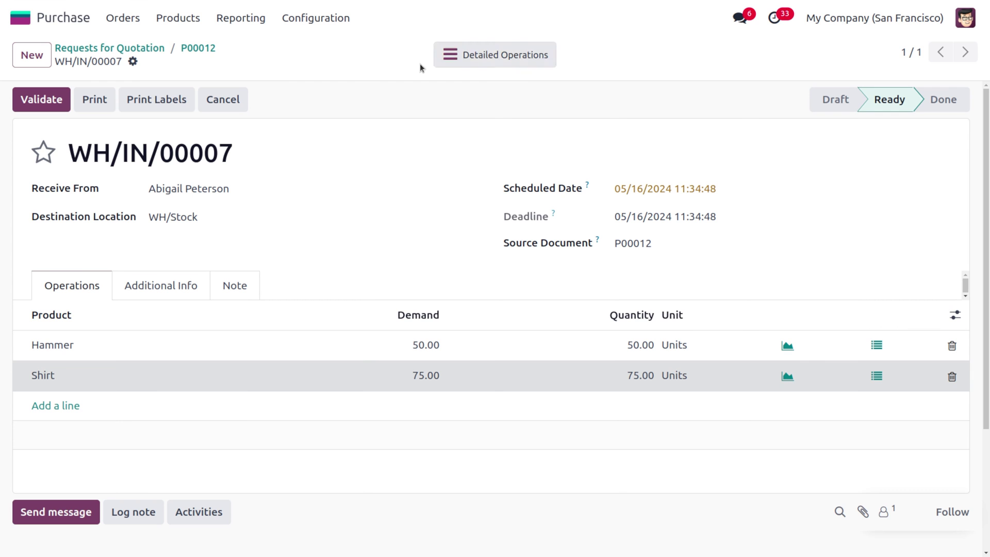
pyautogui.click(58, 105)
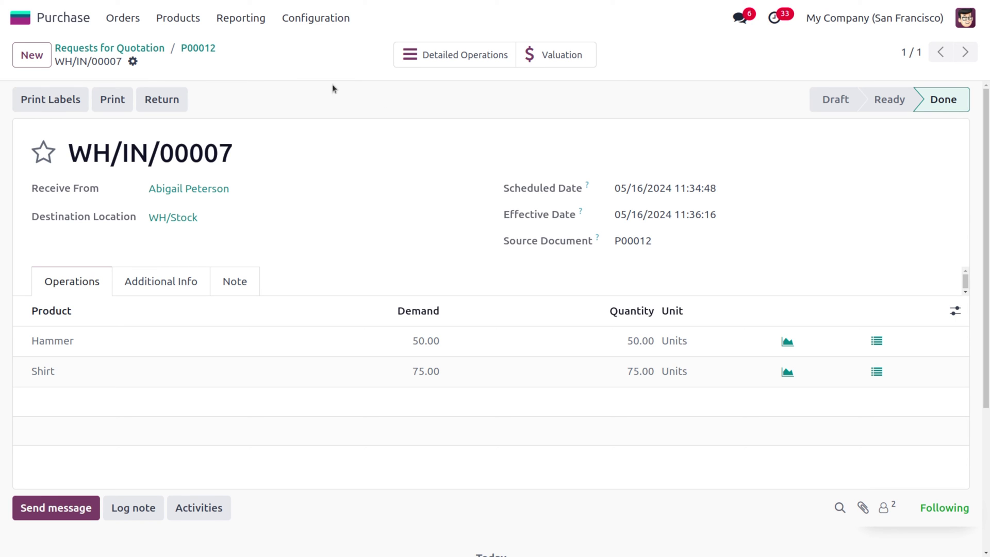
# Review the receipt's stock valuation entries for Hammer and Shirt and its detailed operations.
pyautogui.click(546, 53)
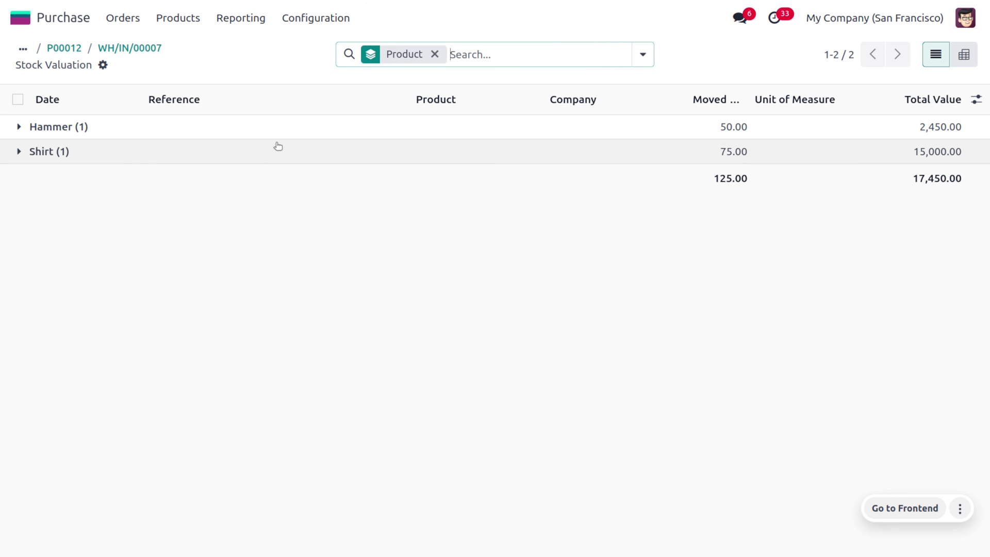
pyautogui.click(20, 127)
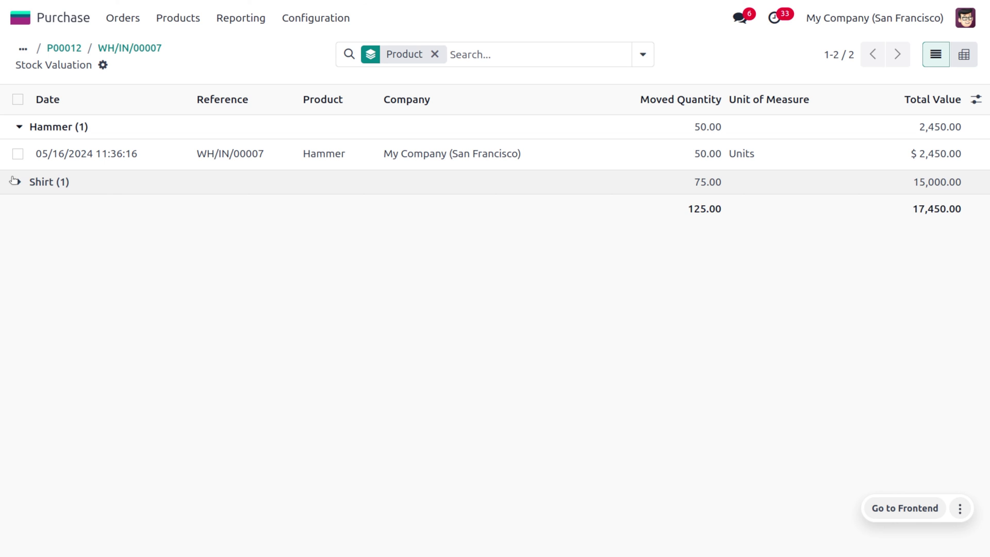
pyautogui.click(15, 181)
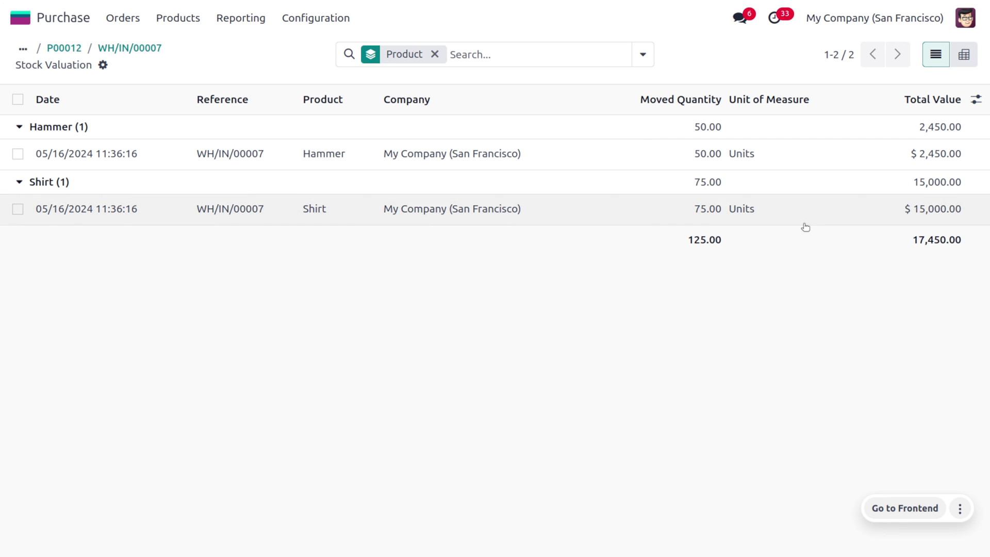
pyautogui.click(129, 48)
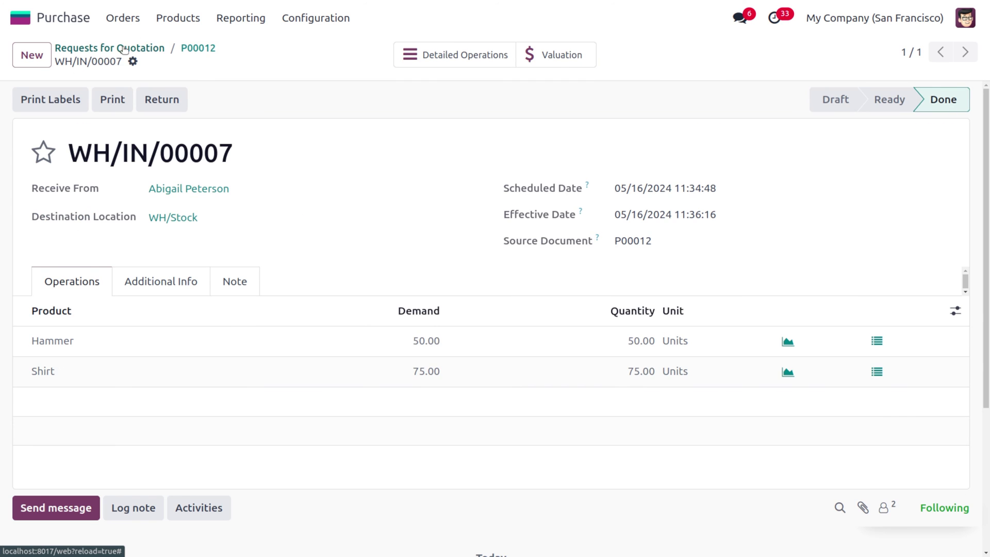
pyautogui.click(483, 56)
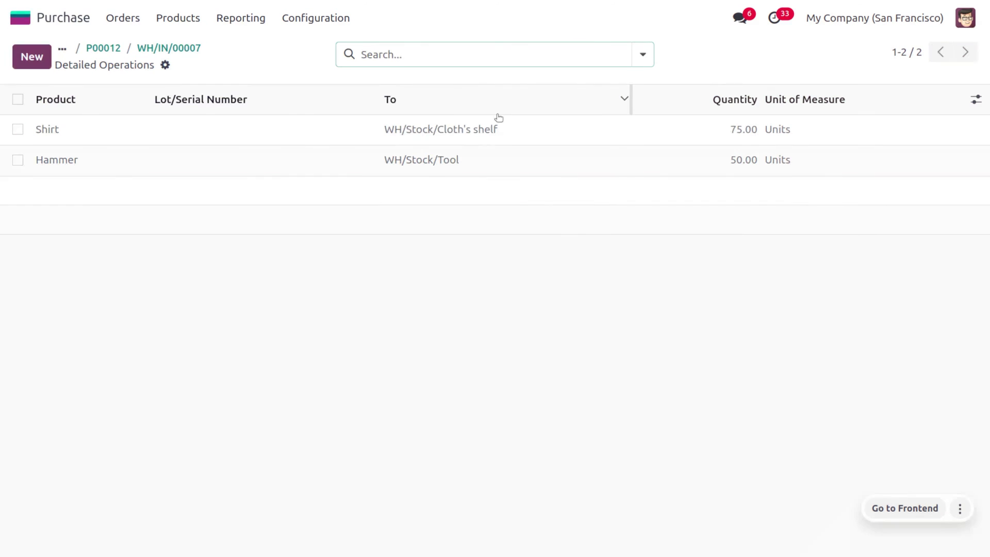
# Switch to the Inventory app and examine the Hammer and Shirt entries in the Locations report.
pyautogui.click(23, 18)
pyautogui.write('in')
pyautogui.press('Return')
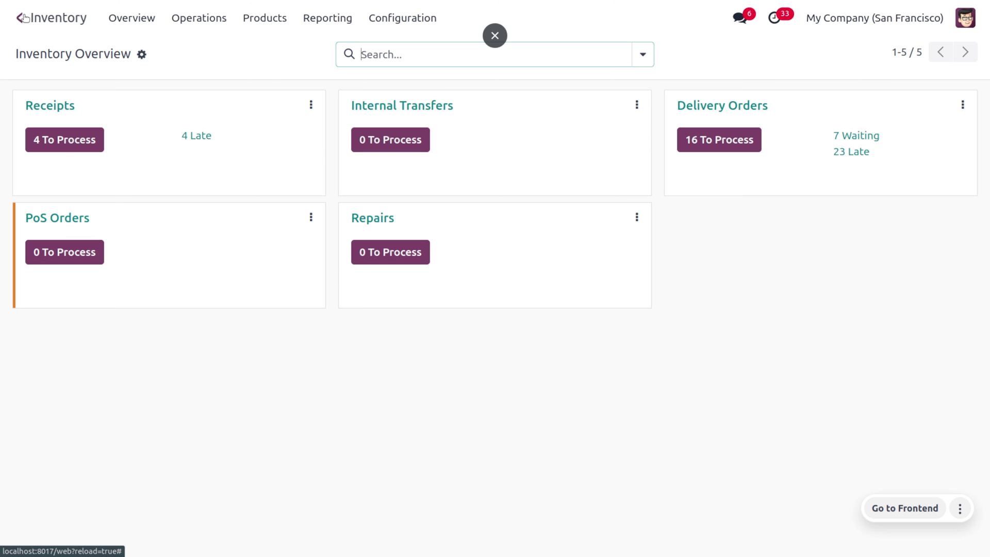
pyautogui.click(335, 18)
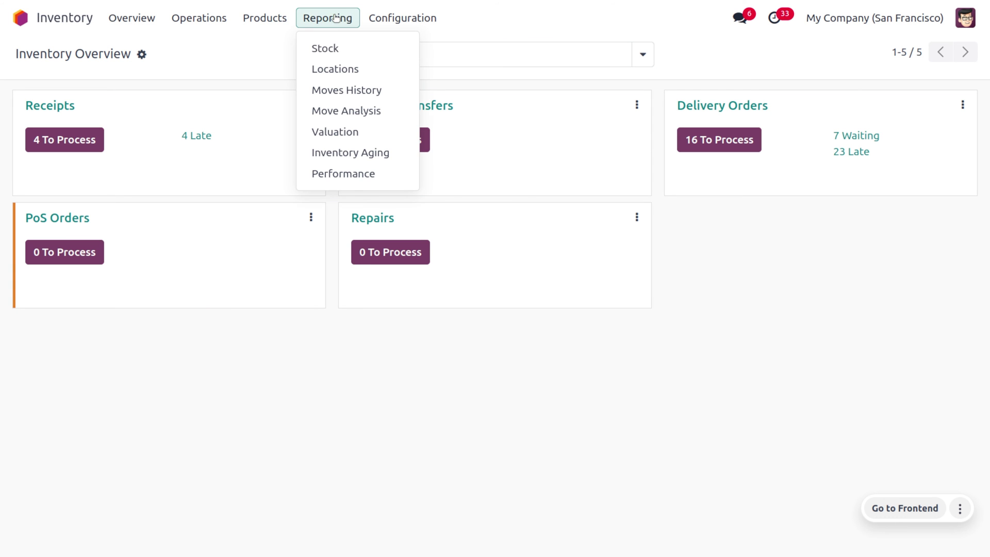
pyautogui.click(350, 69)
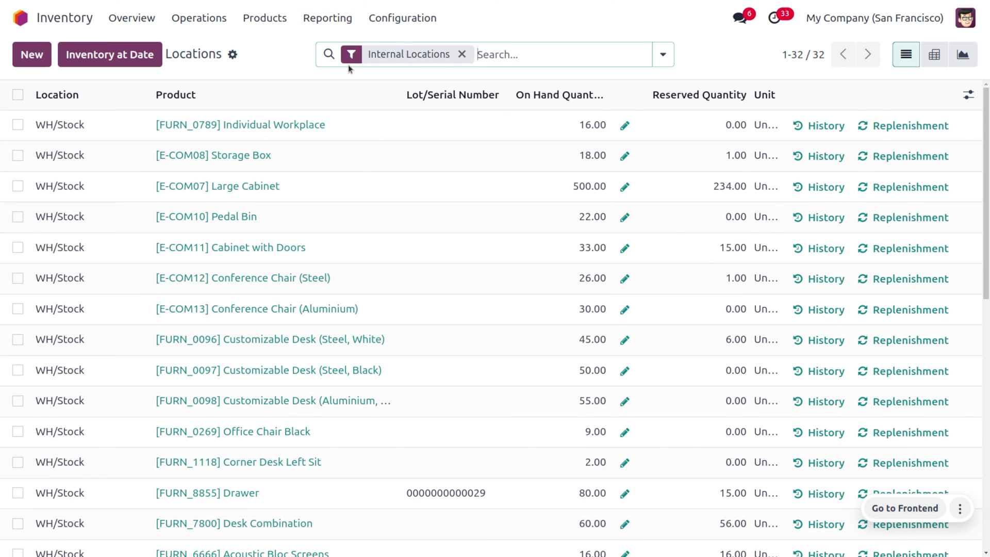
pyautogui.scroll(-10, 509, 510)
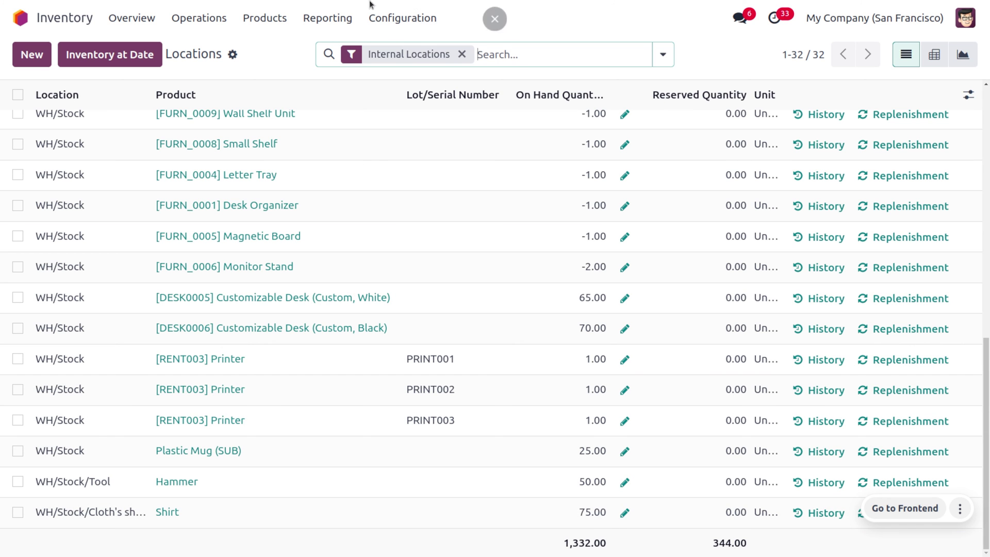
# View the Moves History report and break down WH/Stock's May 2024 row by product in Move Analysis.
pyautogui.click(348, 19)
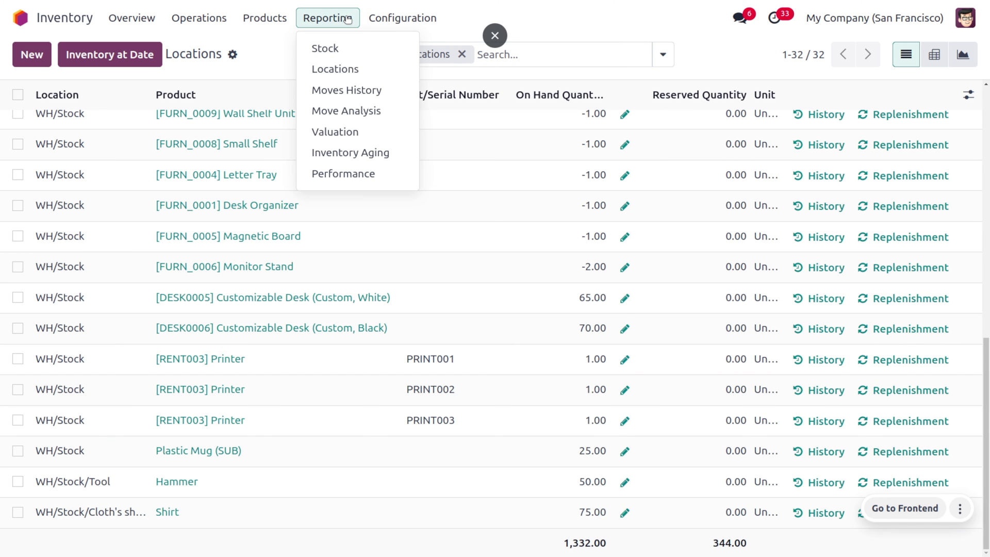
pyautogui.click(374, 92)
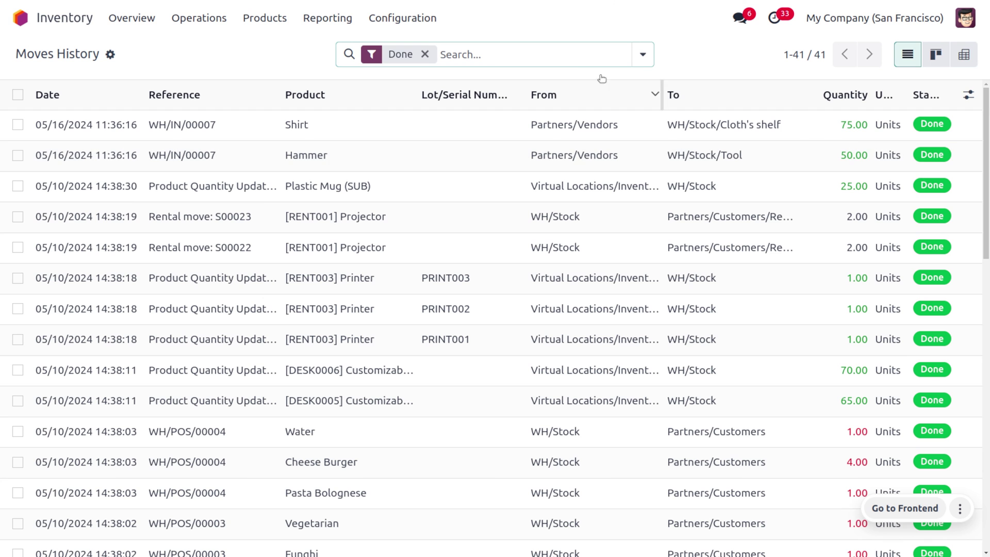
pyautogui.click(330, 21)
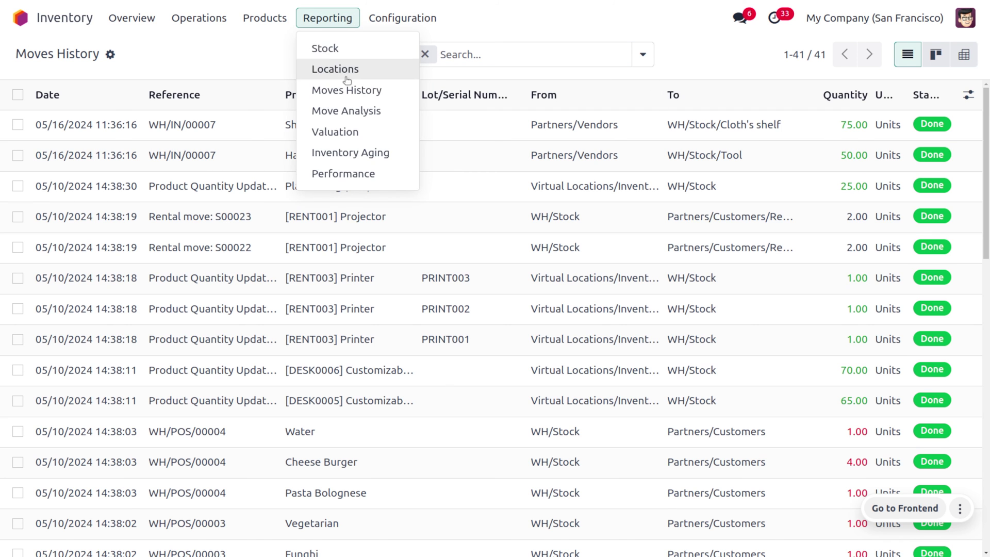
pyautogui.click(358, 110)
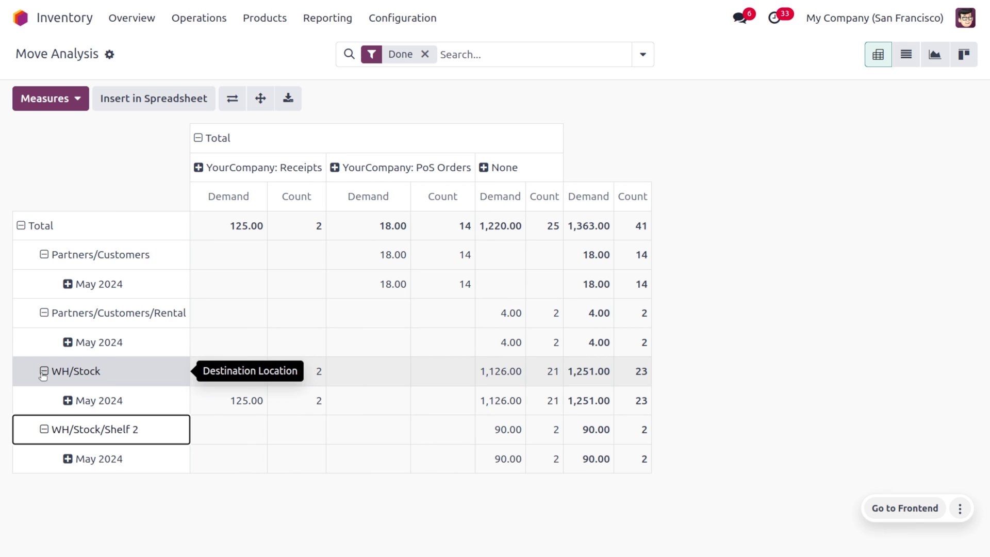
pyautogui.click(67, 401)
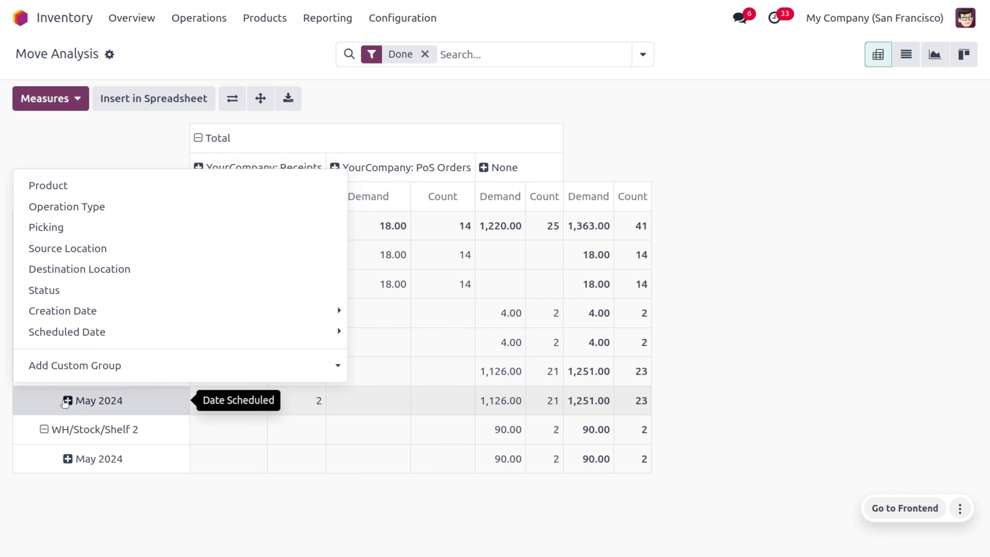
pyautogui.click(112, 196)
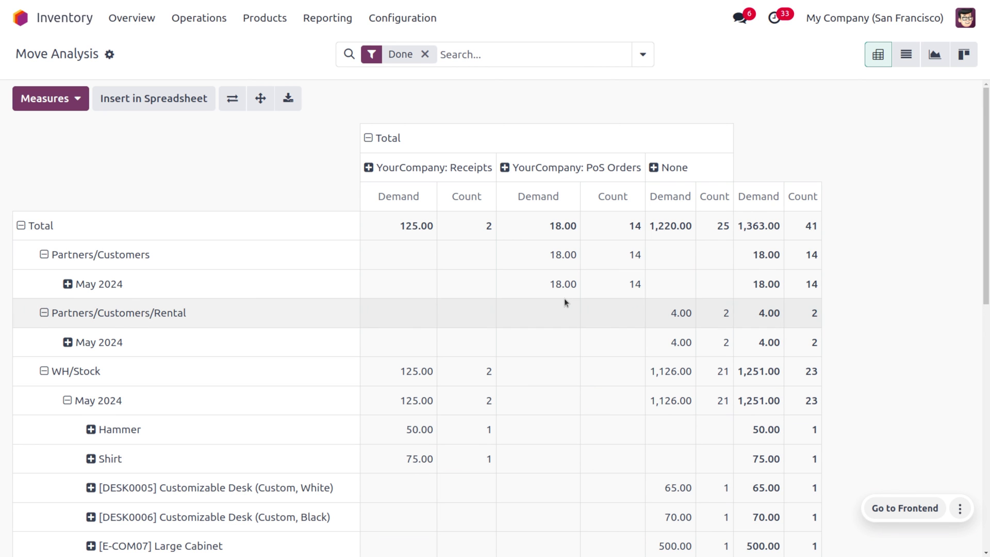
# Open the inventory-wide Valuation report and expand the Hammer and Shirt groups.
pyautogui.click(308, 11)
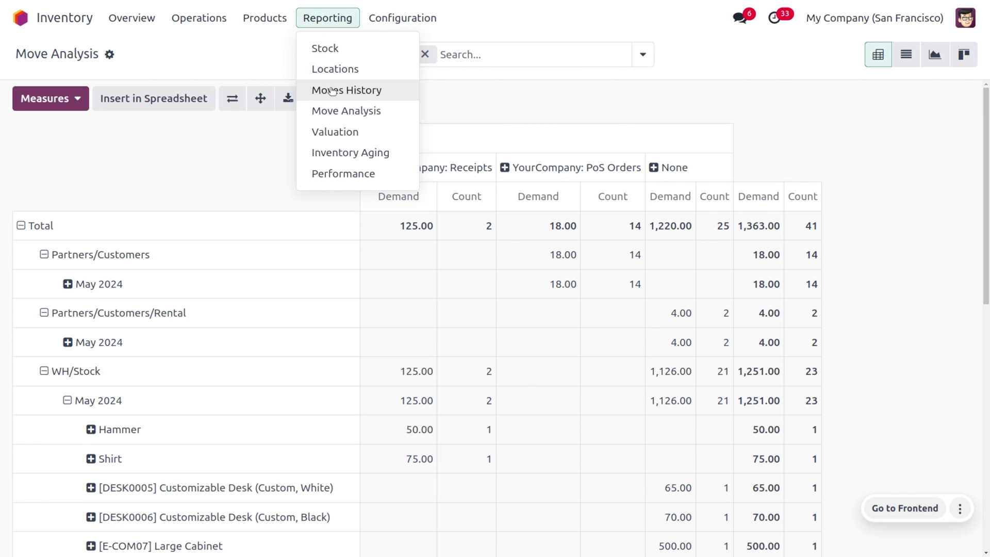
pyautogui.click(359, 136)
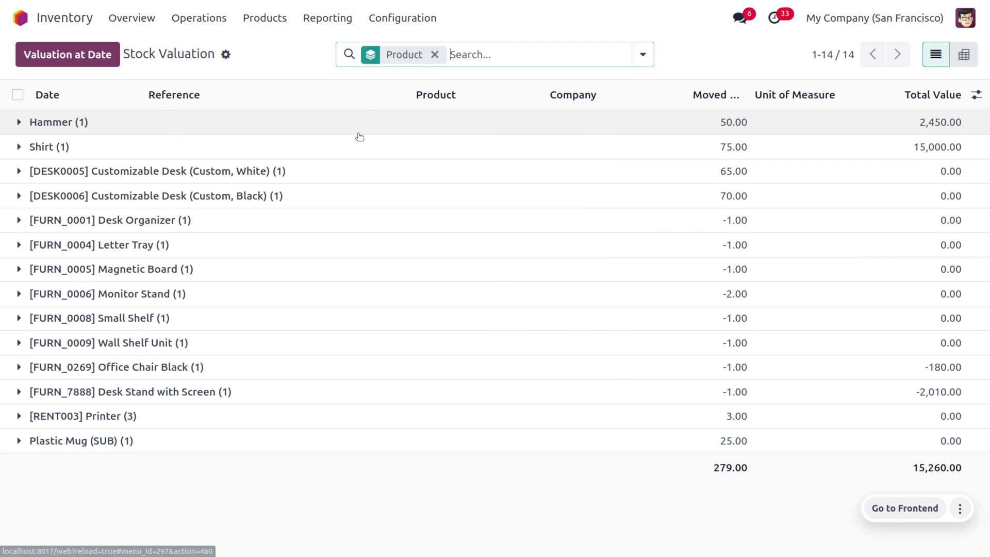
pyautogui.click(17, 121)
pyautogui.click(19, 177)
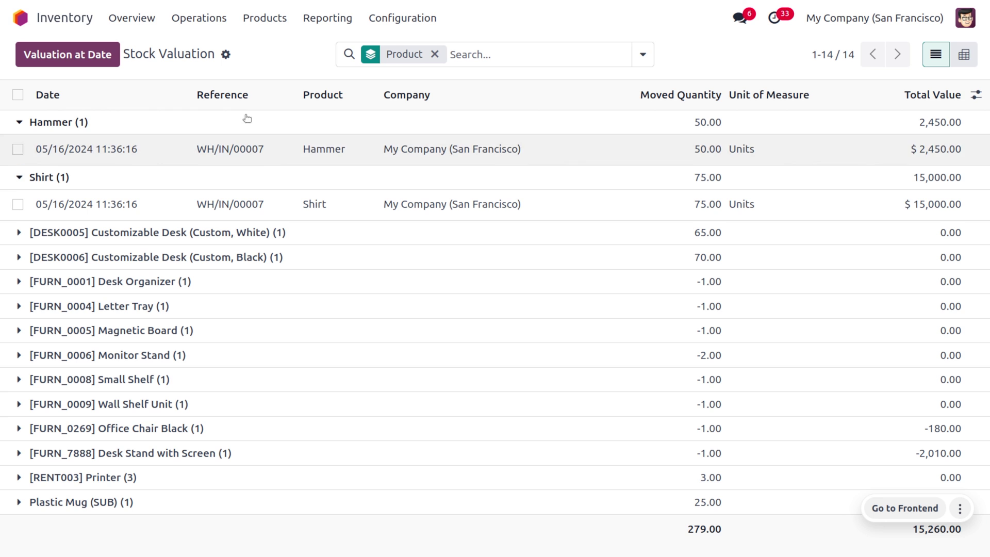
# Open the Inventory Aging report and break down the All / Tools category by product.
pyautogui.click(333, 17)
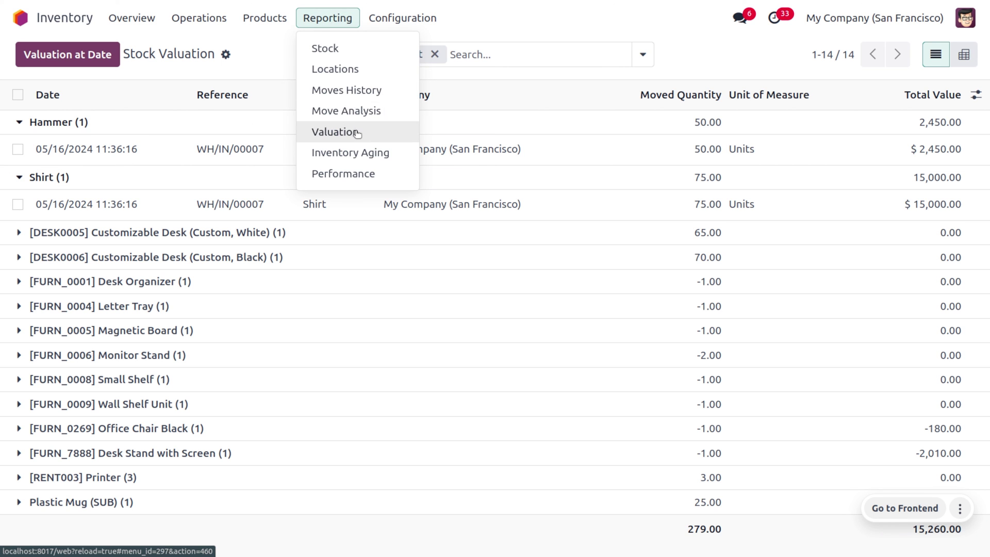
pyautogui.click(364, 151)
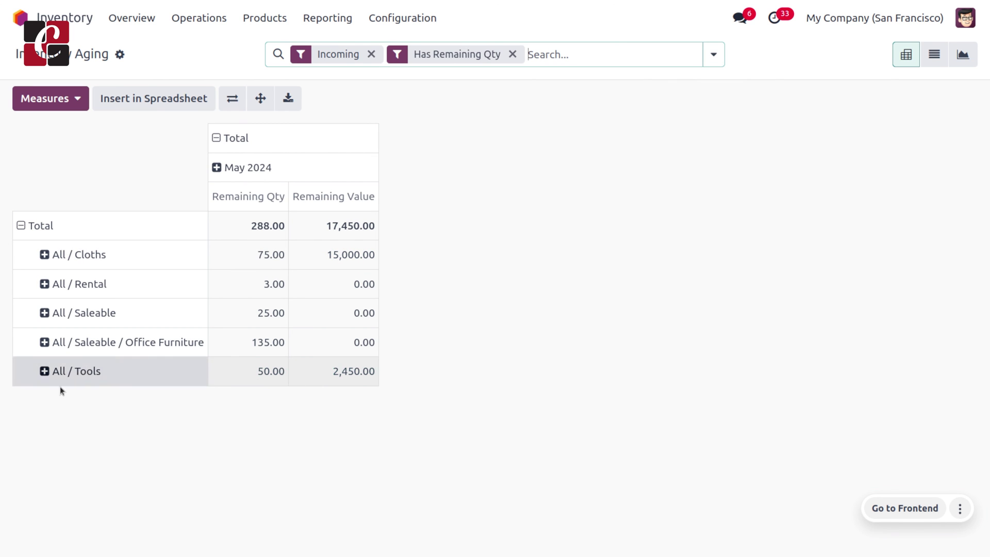
pyautogui.click(44, 373)
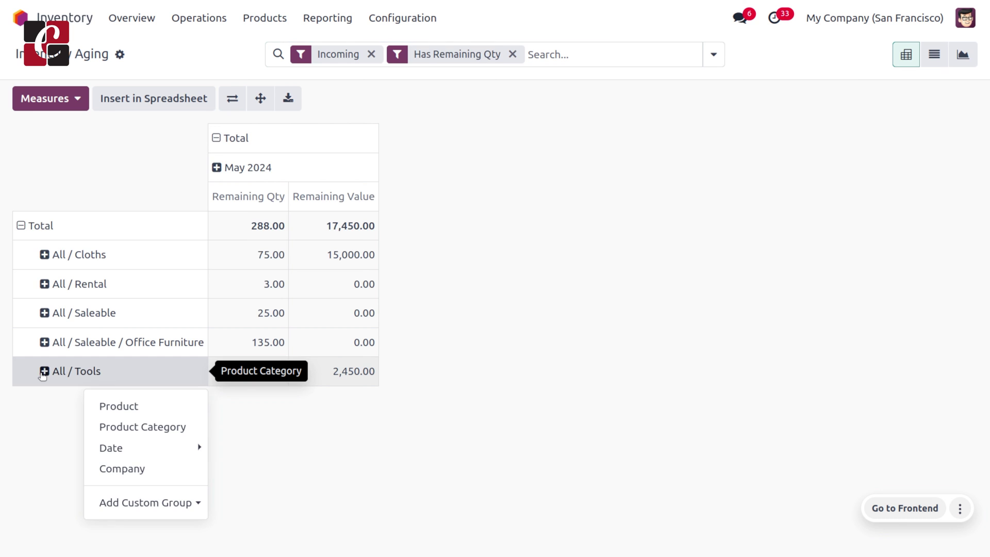
pyautogui.click(119, 406)
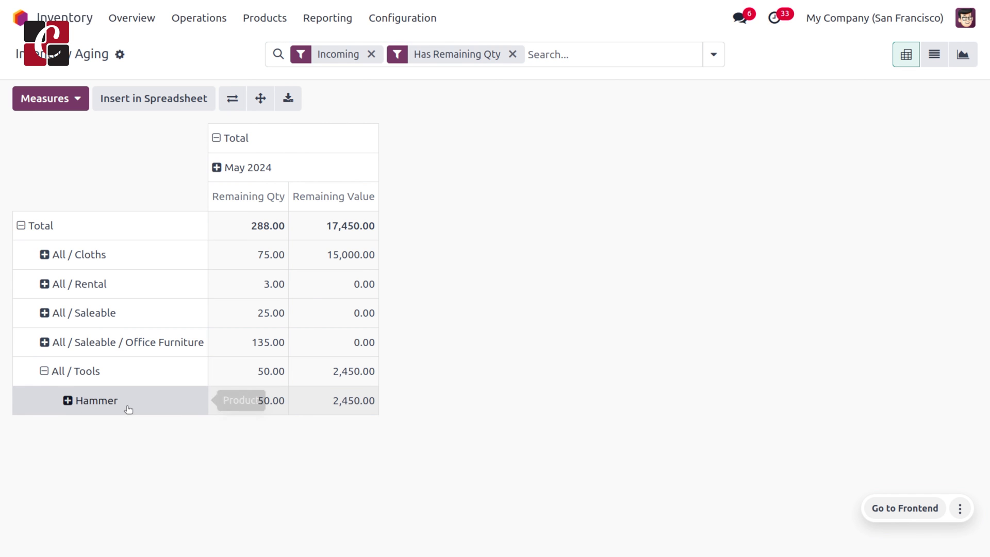